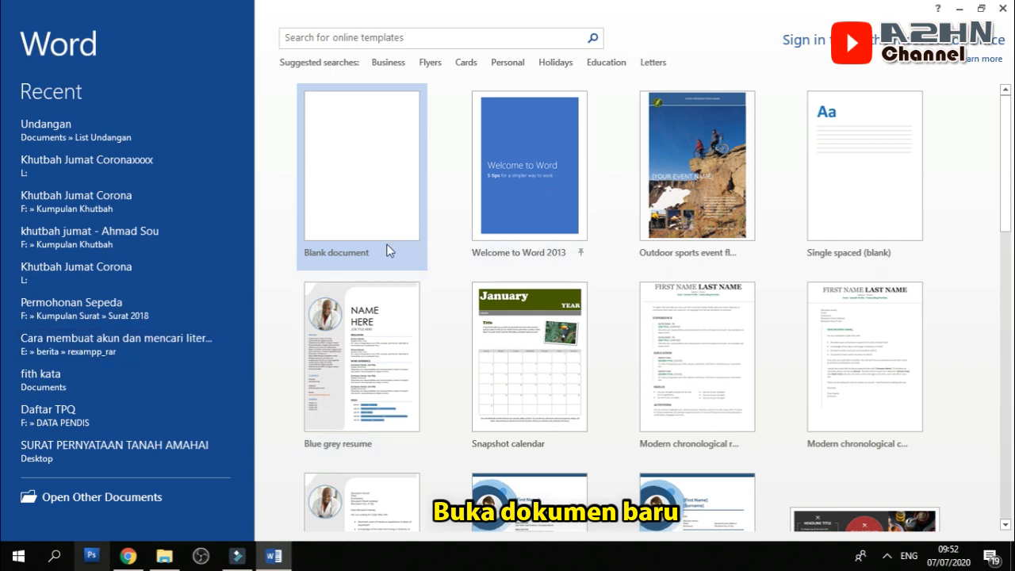
Create a new blank document.
{"action": "left_click", "coordinate": [368, 179]}
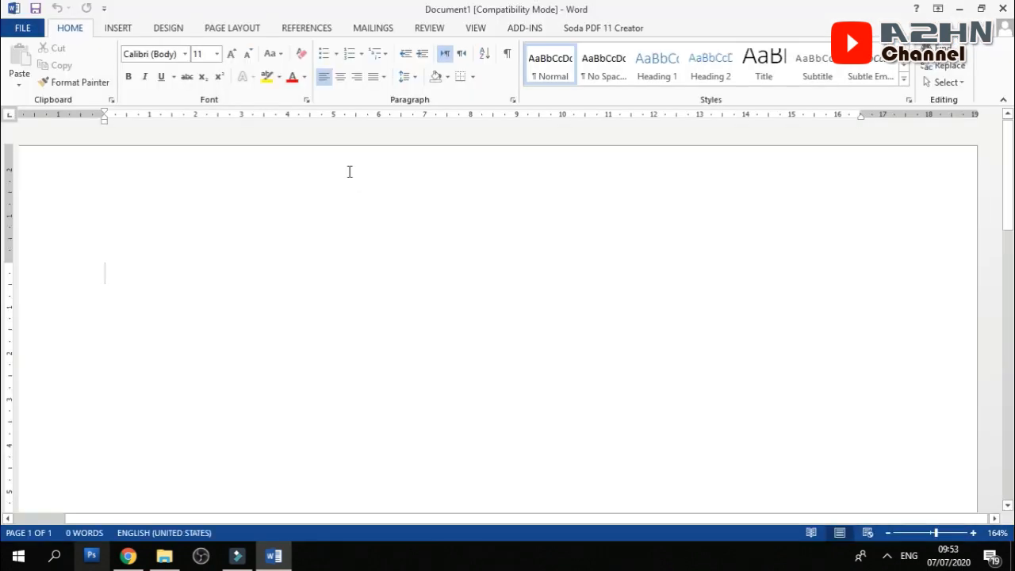
{"action": "scroll", "coordinate": [347, 171], "scroll_direction": "down", "scroll_amount": 2}
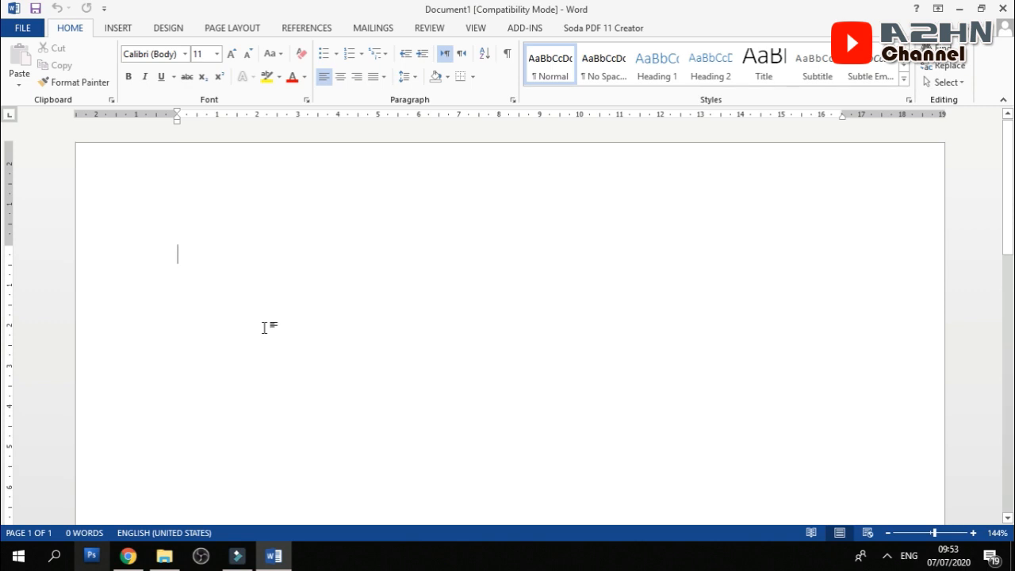
{"action": "left_click", "coordinate": [166, 558]}
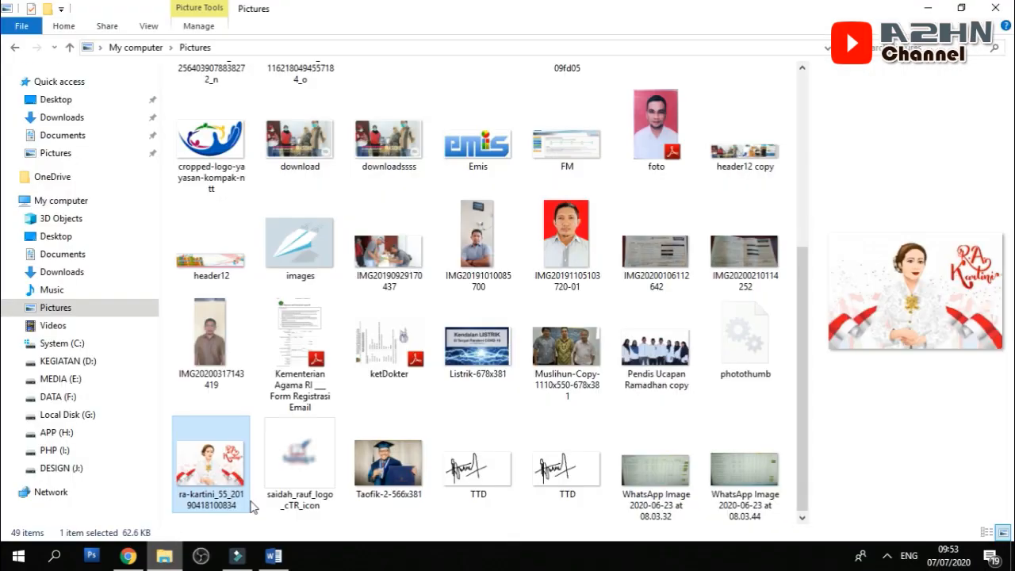
{"action": "left_click", "coordinate": [217, 367]}
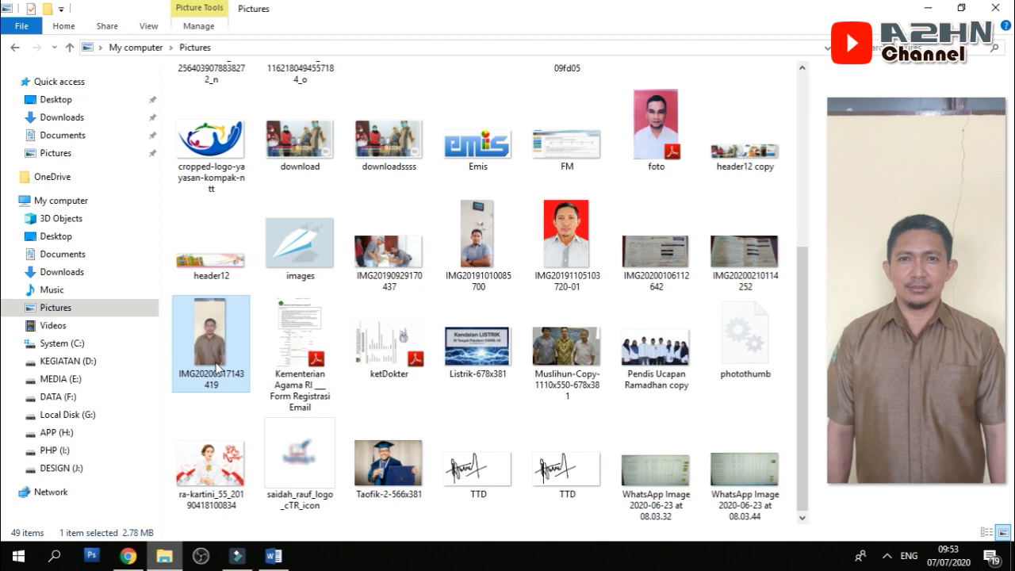
{"action": "double_click", "coordinate": [217, 367]}
{"action": "right_click", "coordinate": [216, 368]}
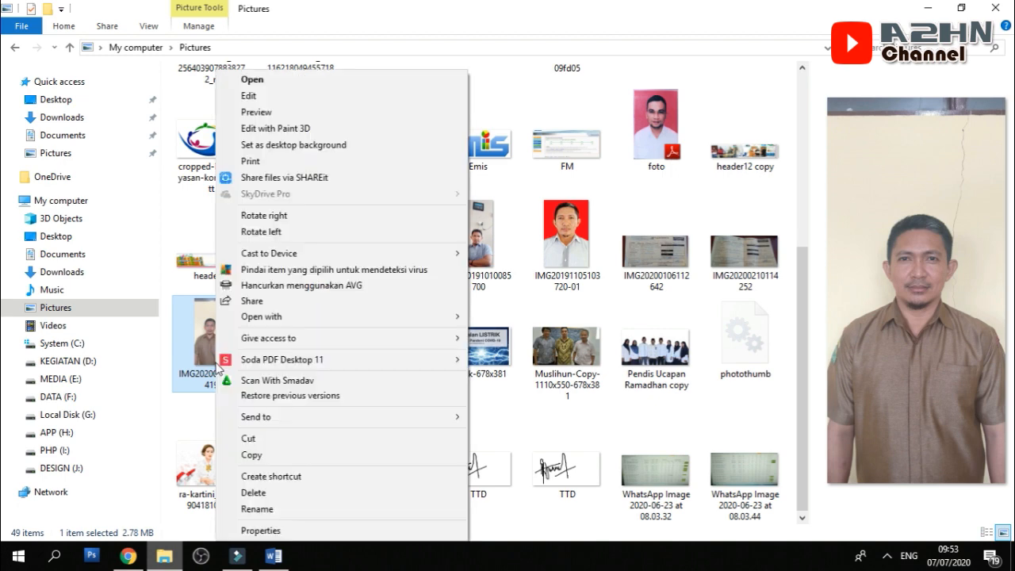
{"action": "left_click", "coordinate": [249, 456]}
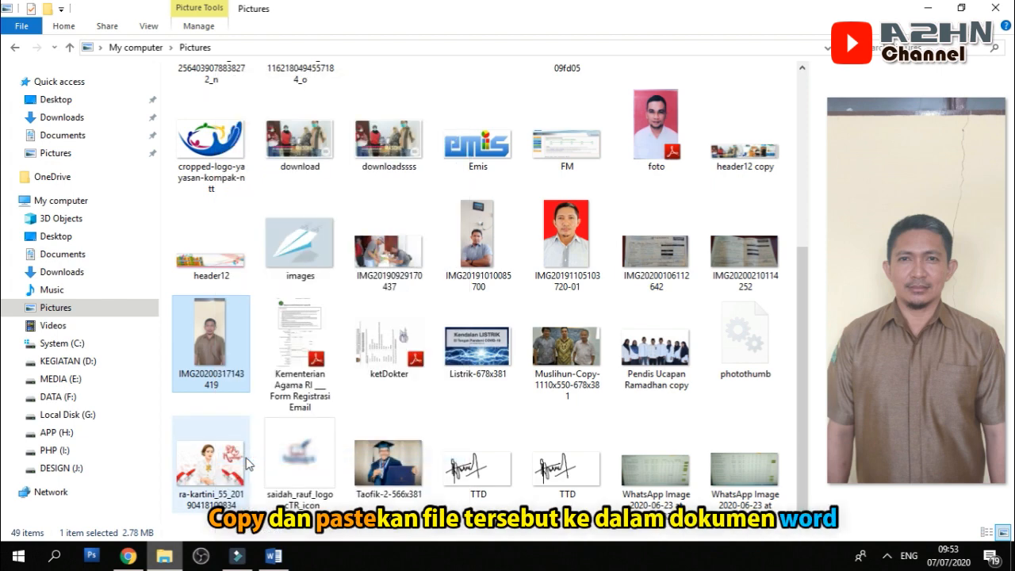
Switch back to Word and paste the copied portrait photo into the blank document.
{"action": "left_click", "coordinate": [281, 560]}
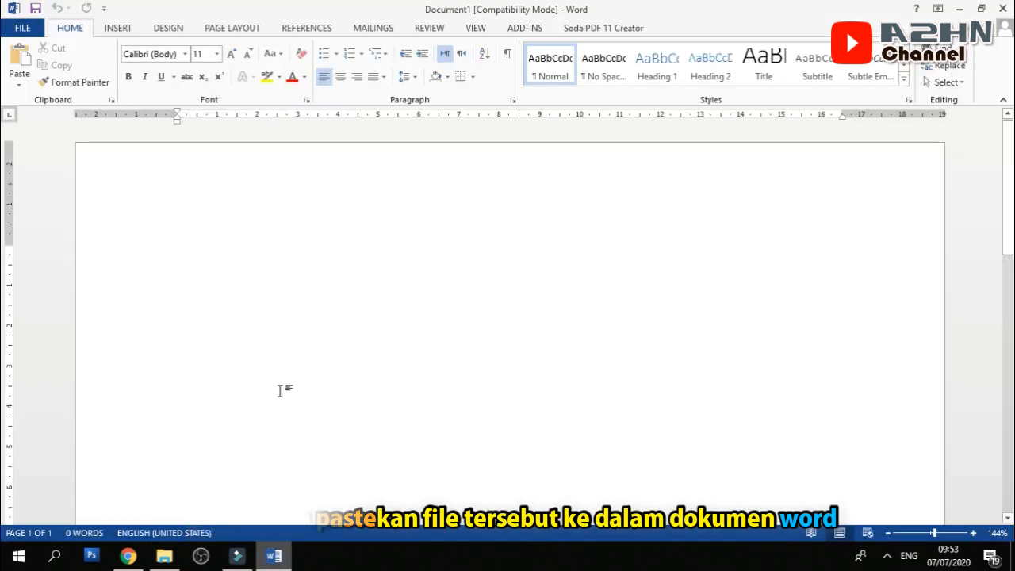
{"action": "right_click", "coordinate": [254, 269]}
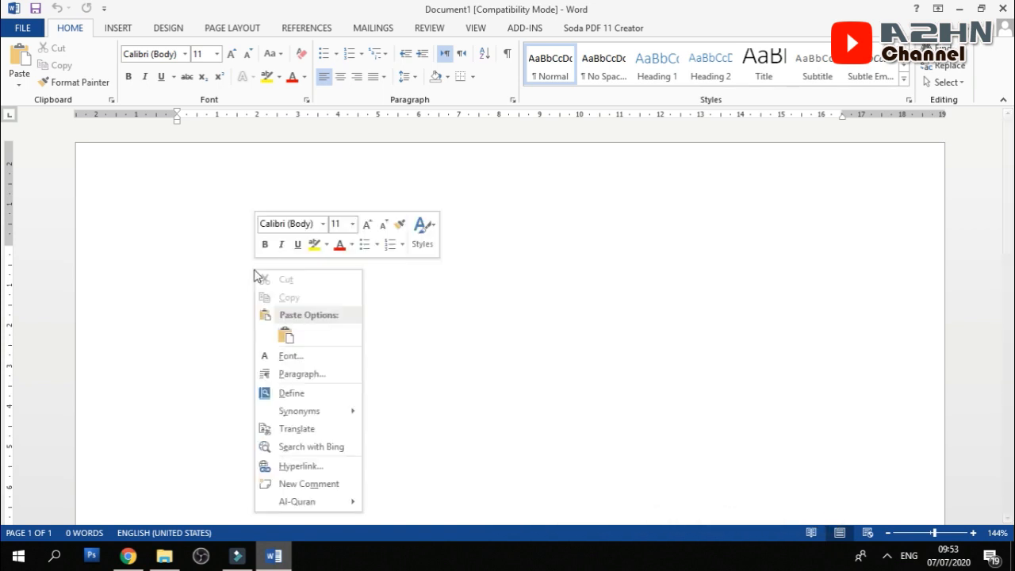
{"action": "left_click", "coordinate": [117, 242]}
{"action": "left_click", "coordinate": [18, 84]}
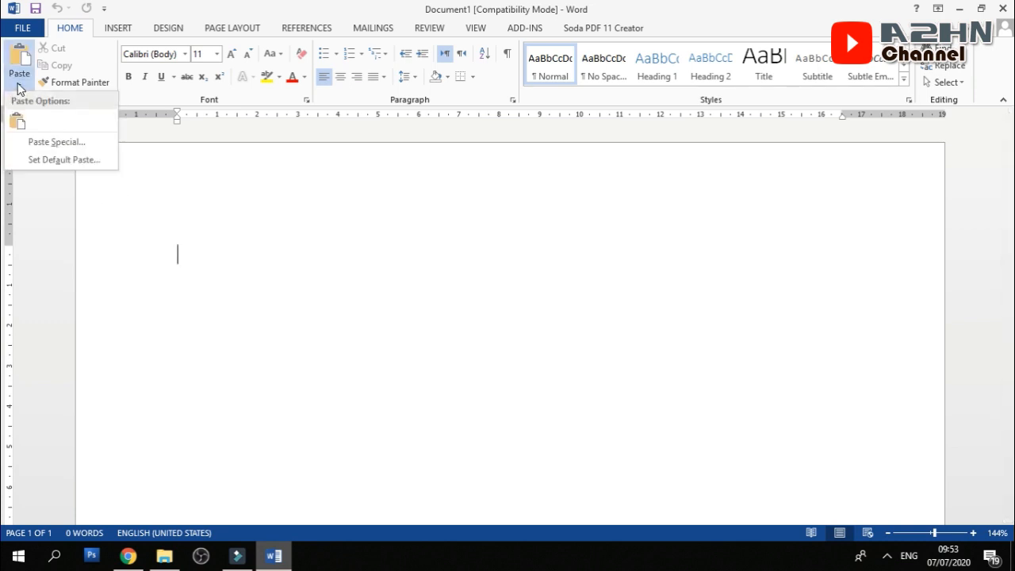
{"action": "left_click", "coordinate": [29, 82]}
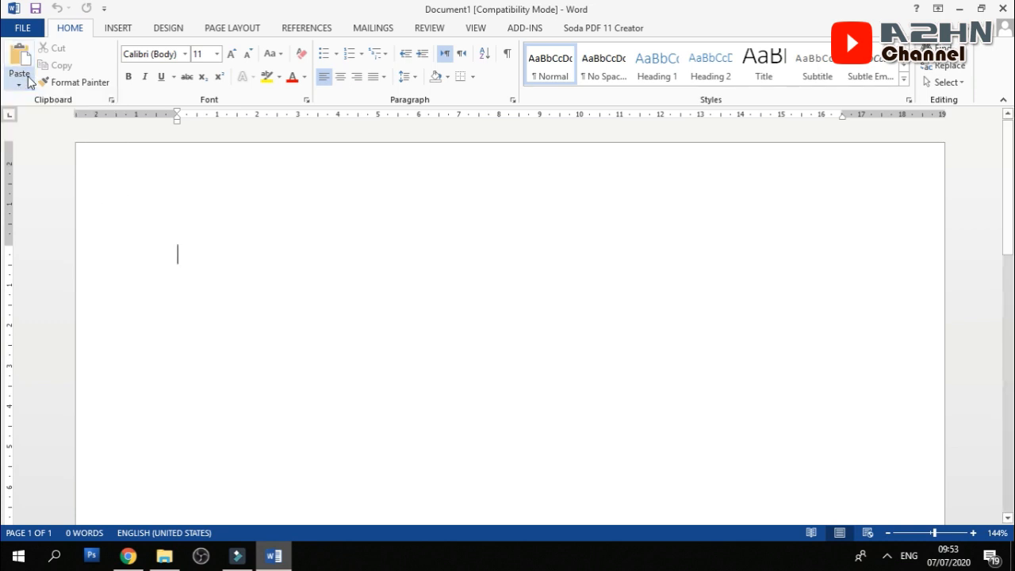
{"action": "left_click", "coordinate": [23, 59]}
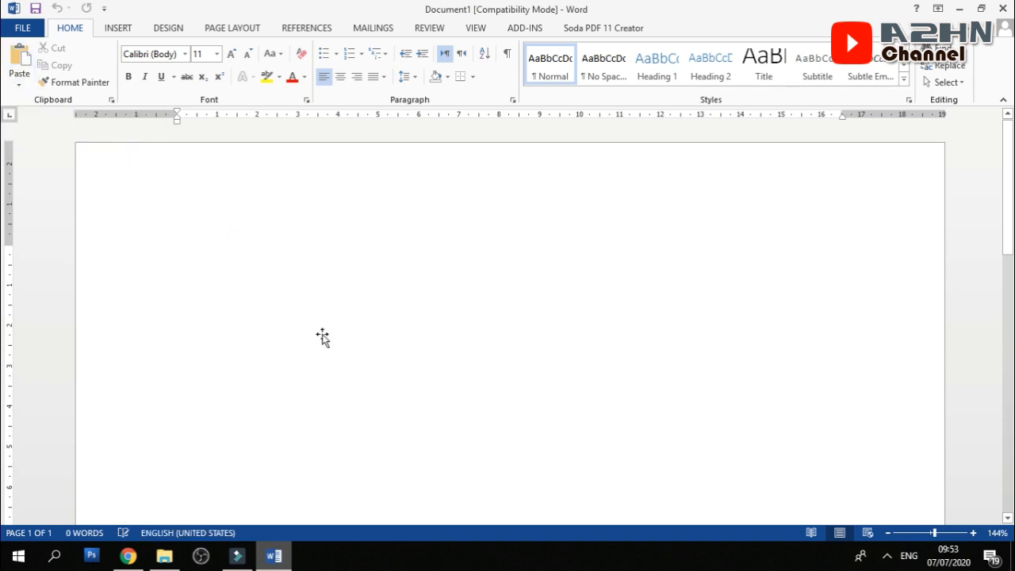
Scale the pasted photo down proportionally in several passes to about 5.15 cm wide.
{"action": "scroll", "coordinate": [565, 397], "scroll_direction": "up", "scroll_amount": 10}
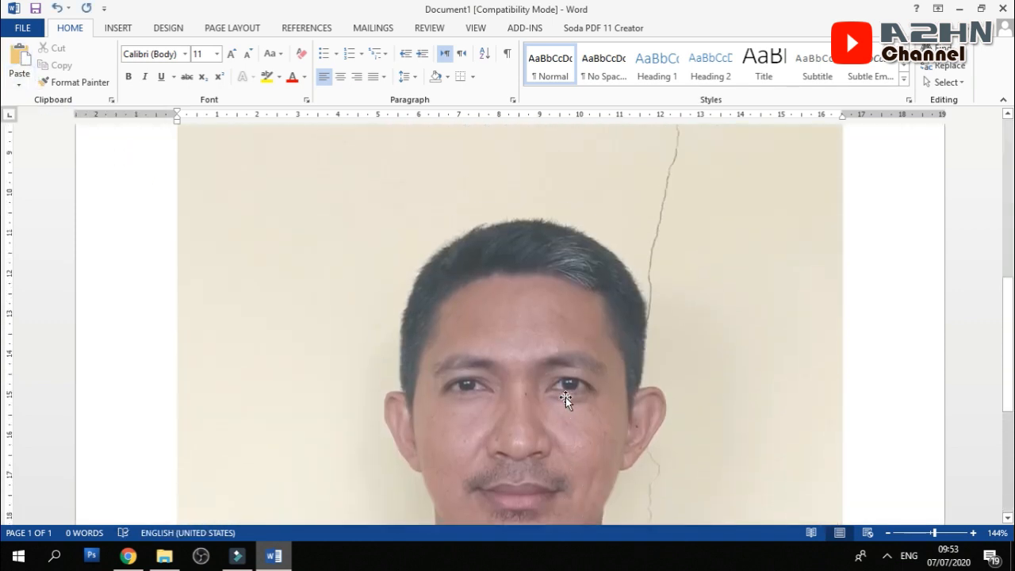
{"action": "scroll", "coordinate": [566, 397], "scroll_direction": "up", "scroll_amount": 5}
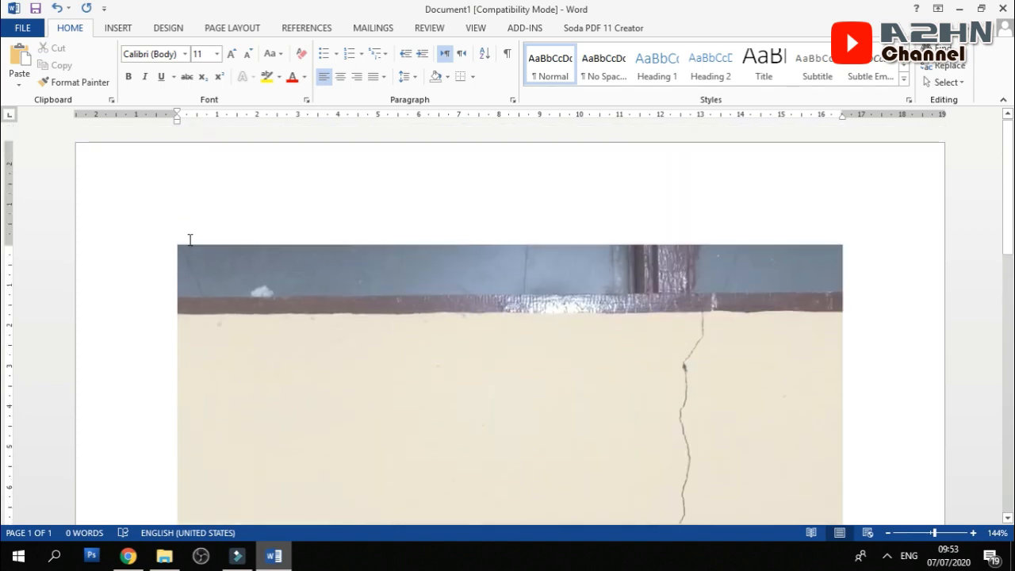
{"action": "left_click", "coordinate": [190, 251]}
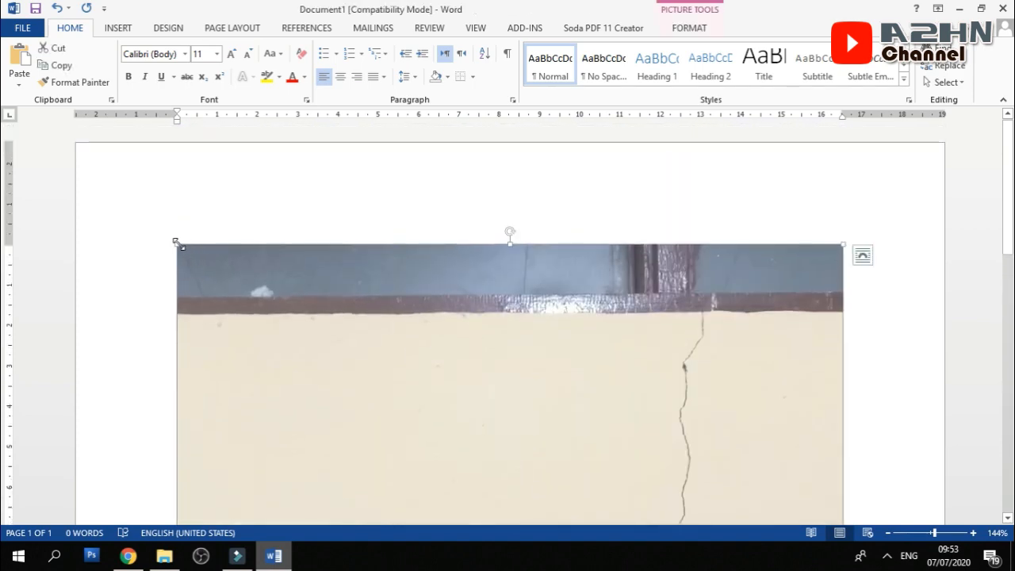
{"action": "left_click_drag", "start_coordinate": [183, 249], "coordinate": [510, 478]}
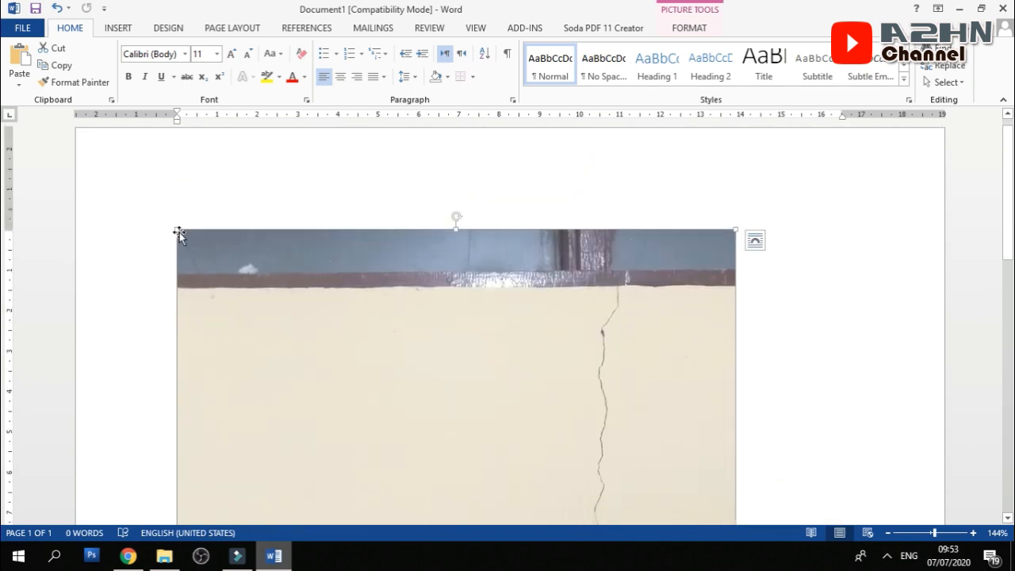
{"action": "left_click_drag", "start_coordinate": [176, 230], "coordinate": [473, 440]}
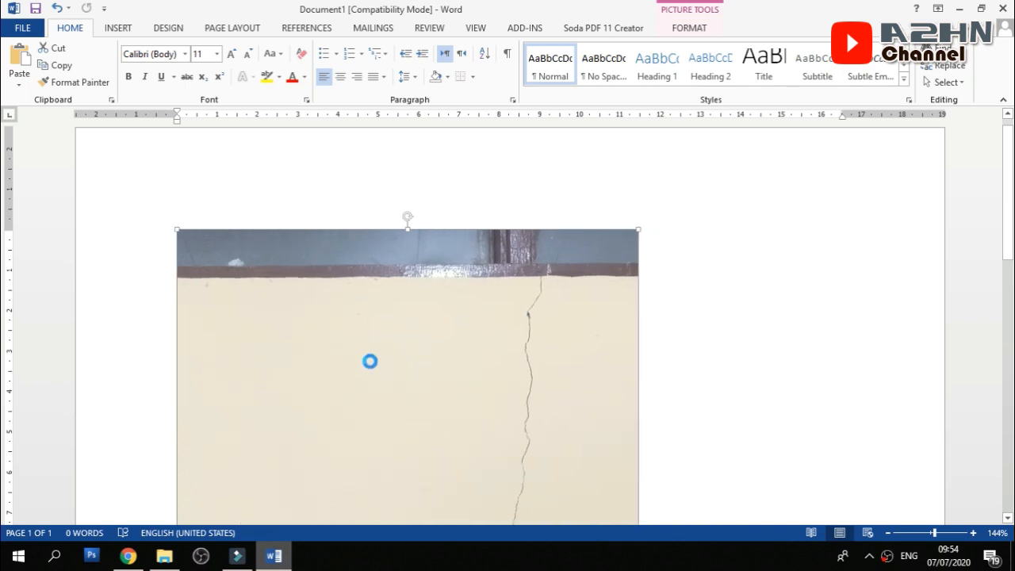
{"action": "left_click_drag", "start_coordinate": [176, 178], "coordinate": [404, 410]}
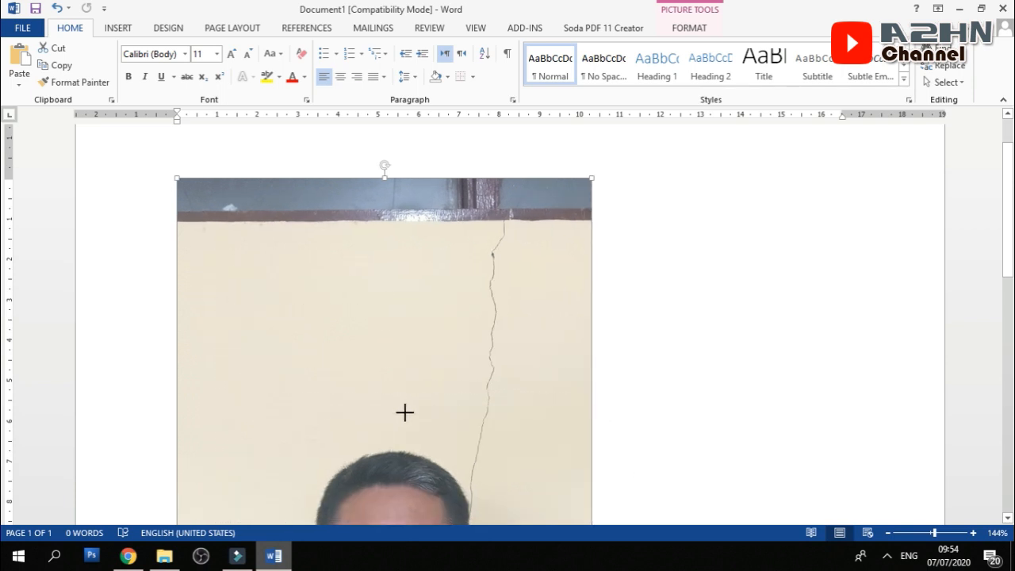
{"action": "scroll", "coordinate": [345, 284], "scroll_direction": "down", "scroll_amount": 3}
{"action": "scroll", "coordinate": [345, 283], "scroll_direction": "up", "scroll_amount": 3}
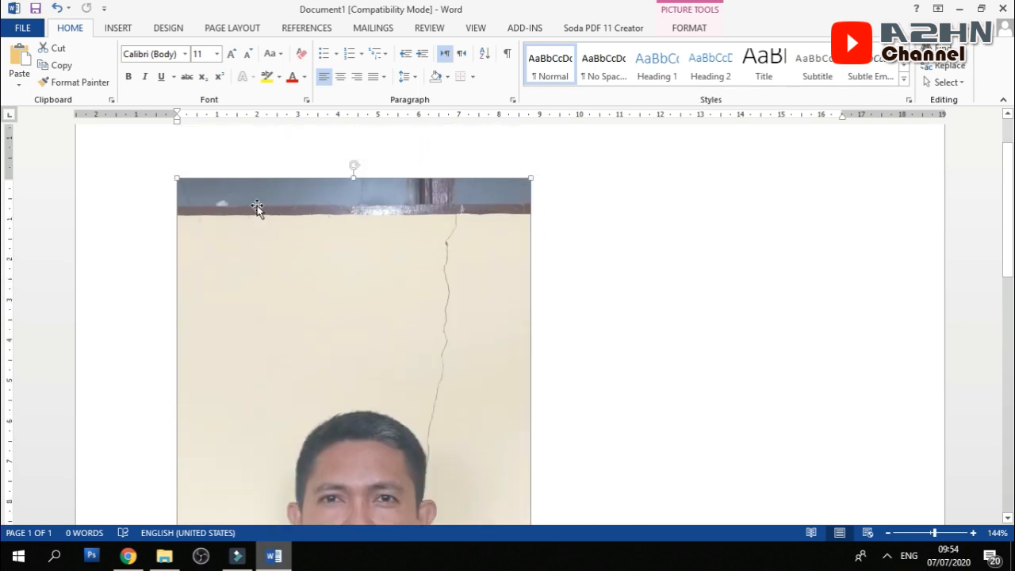
{"action": "left_click_drag", "start_coordinate": [177, 177], "coordinate": [281, 326]}
{"action": "scroll", "coordinate": [283, 329], "scroll_direction": "down", "scroll_amount": 5}
{"action": "scroll", "coordinate": [283, 329], "scroll_direction": "up", "scroll_amount": 5}
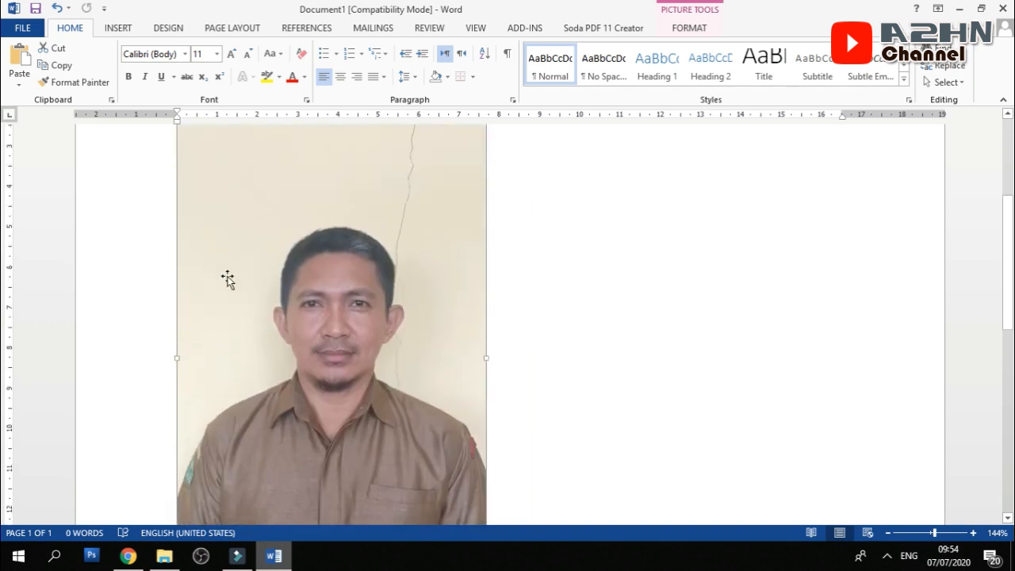
{"action": "left_click_drag", "start_coordinate": [177, 229], "coordinate": [260, 351]}
{"action": "scroll", "coordinate": [261, 353], "scroll_direction": "down", "scroll_amount": 6}
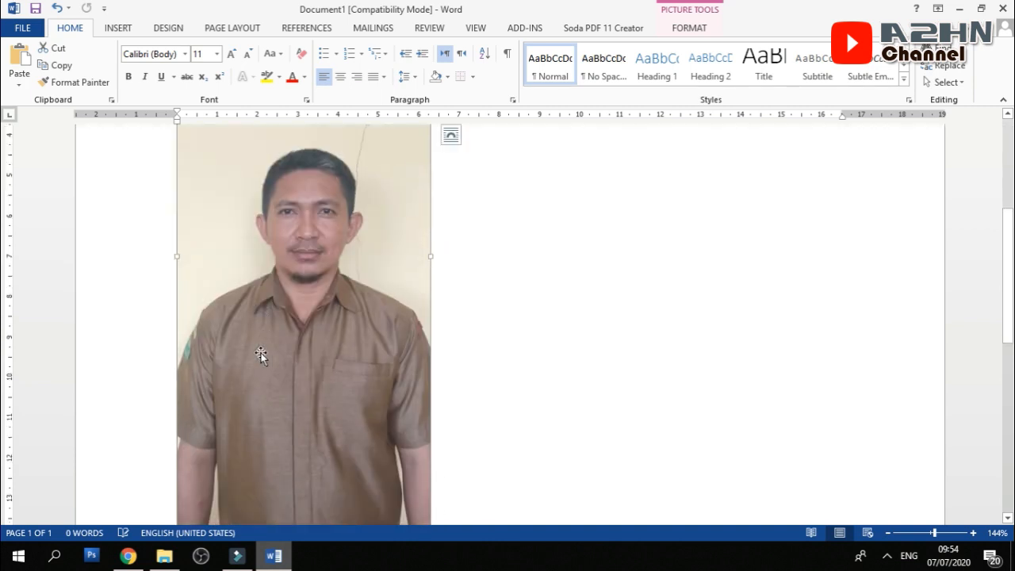
{"action": "scroll", "coordinate": [261, 353], "scroll_direction": "up", "scroll_amount": 1}
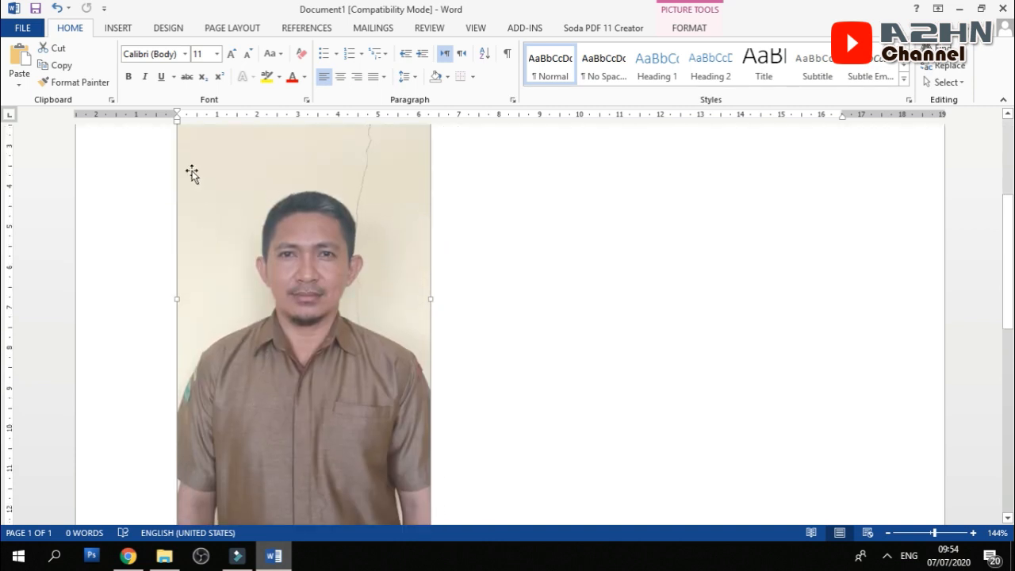
{"action": "scroll", "coordinate": [190, 172], "scroll_direction": "up", "scroll_amount": 5}
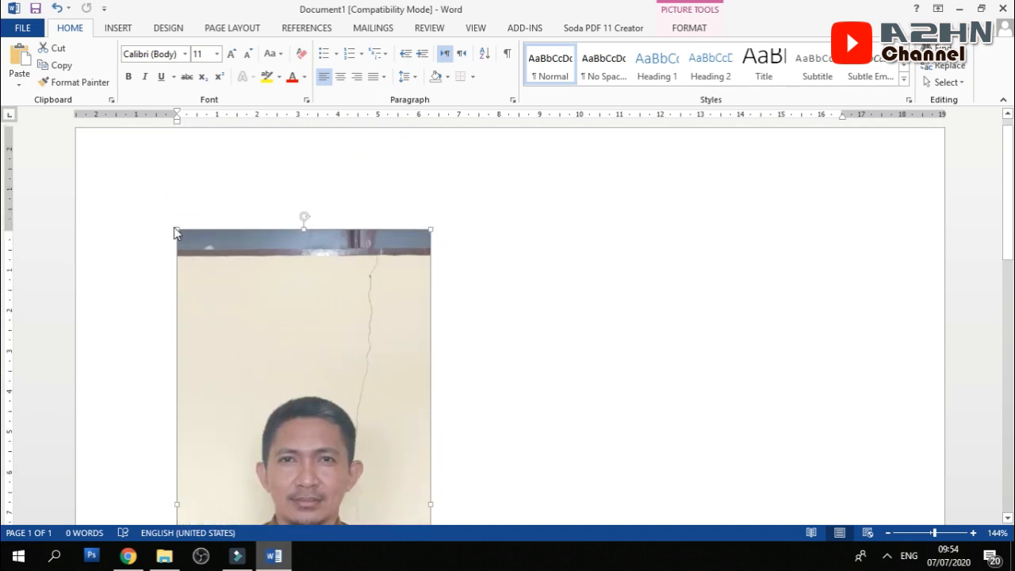
{"action": "scroll", "coordinate": [174, 227], "scroll_direction": "down", "scroll_amount": 3}
{"action": "scroll", "coordinate": [210, 222], "scroll_direction": "up", "scroll_amount": 3}
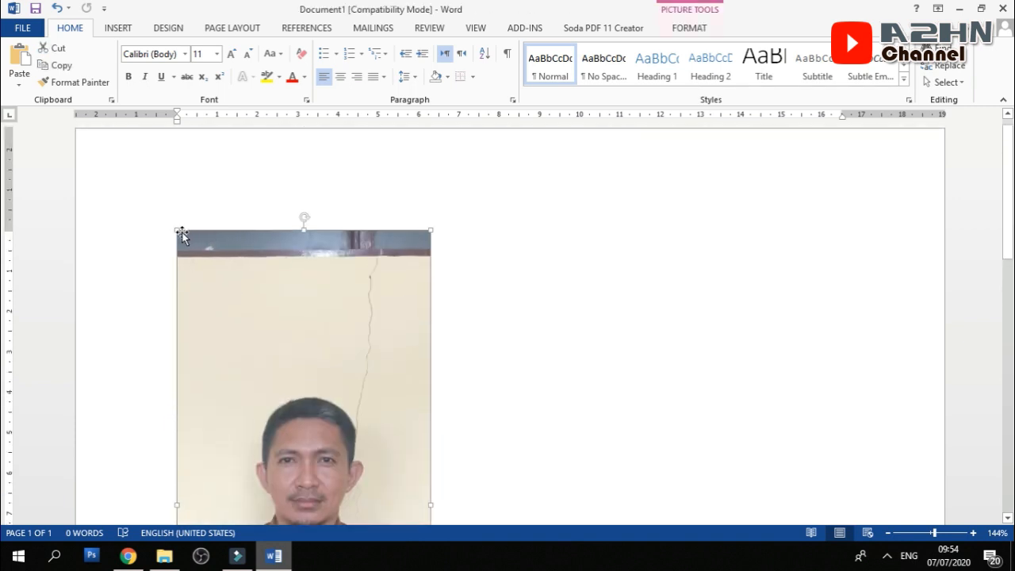
{"action": "left_click_drag", "start_coordinate": [176, 229], "coordinate": [254, 345]}
{"action": "scroll", "coordinate": [264, 354], "scroll_direction": "down", "scroll_amount": 4}
{"action": "scroll", "coordinate": [264, 354], "scroll_direction": "up", "scroll_amount": 4}
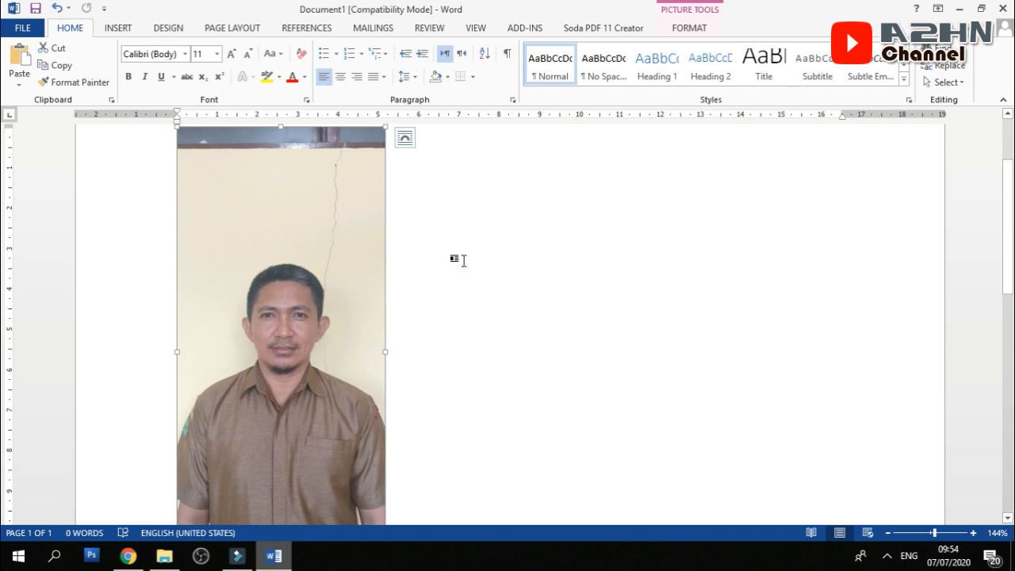
Start Remove Background on the photo, widen the selection frame almost to both side edges and lower its upper edge to just above the head.
{"action": "left_click", "coordinate": [689, 30]}
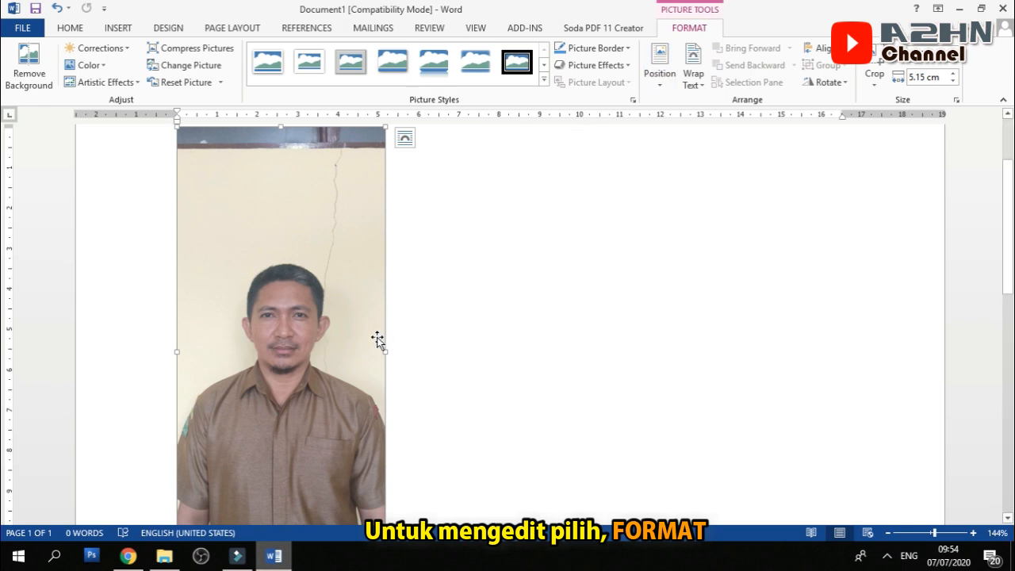
{"action": "scroll", "coordinate": [378, 339], "scroll_direction": "down", "scroll_amount": 1}
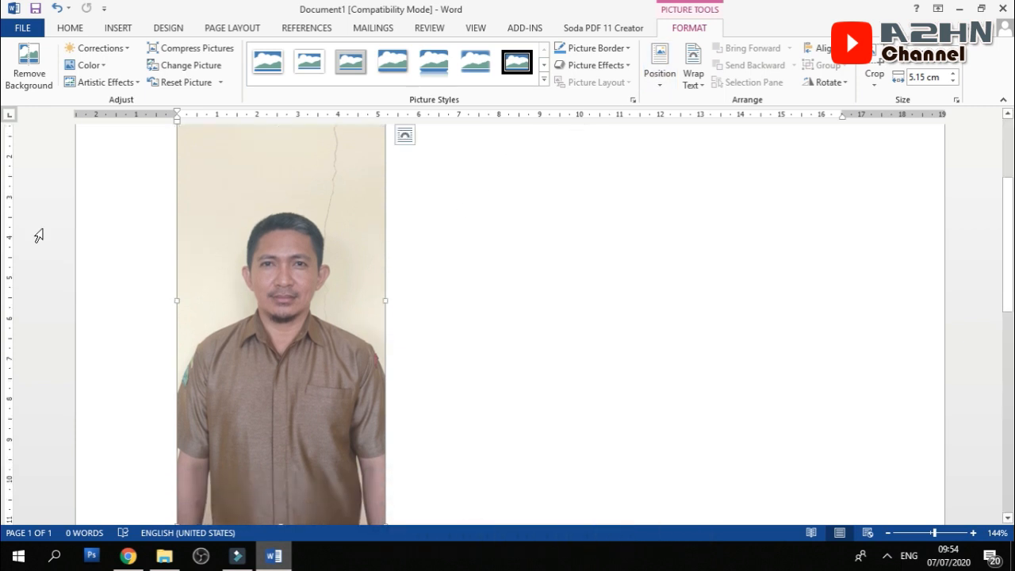
{"action": "left_click", "coordinate": [37, 81]}
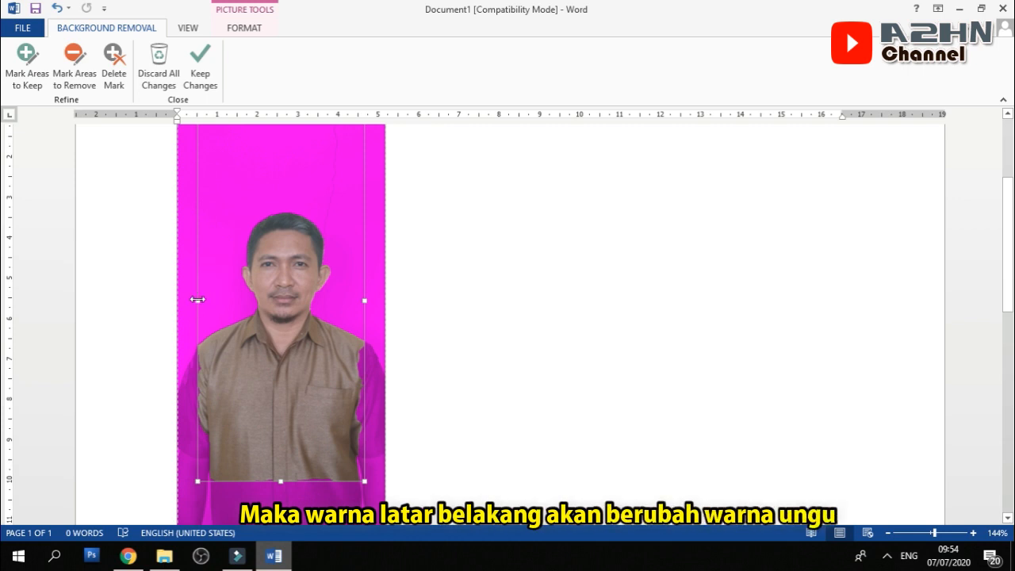
{"action": "left_click_drag", "start_coordinate": [197, 300], "coordinate": [182, 302]}
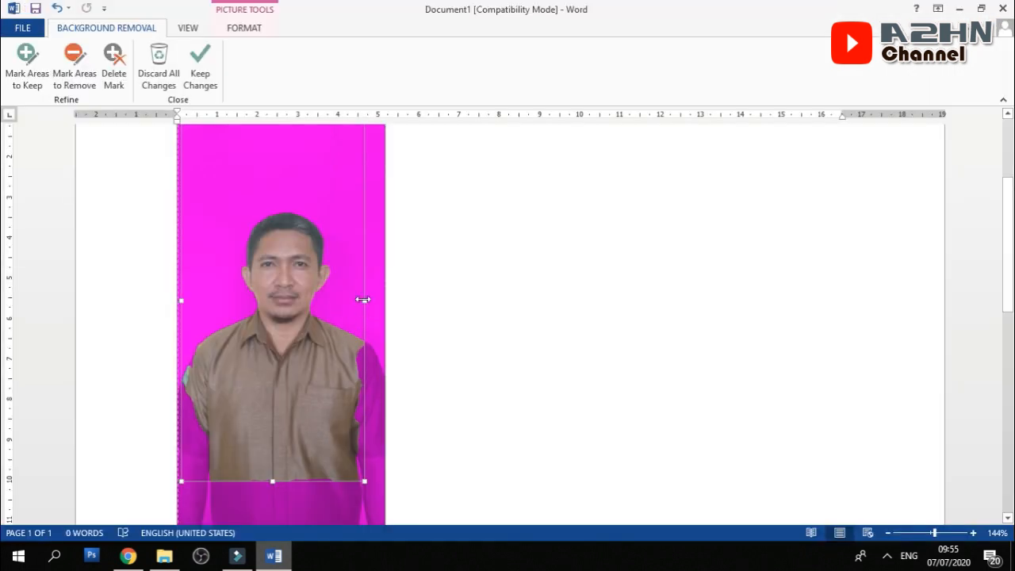
{"action": "left_click_drag", "start_coordinate": [363, 299], "coordinate": [380, 300]}
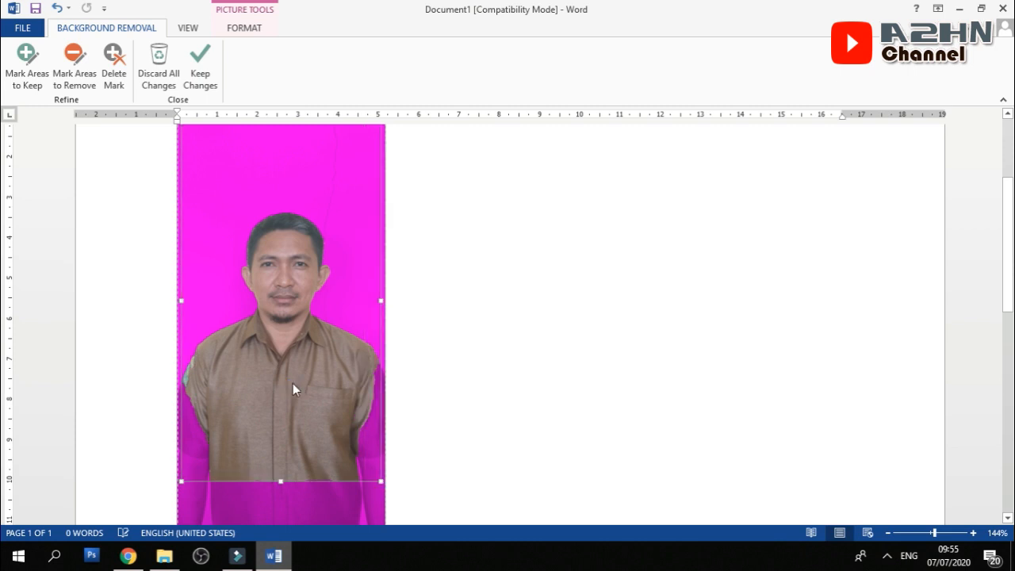
{"action": "scroll", "coordinate": [293, 383], "scroll_direction": "up", "scroll_amount": 1}
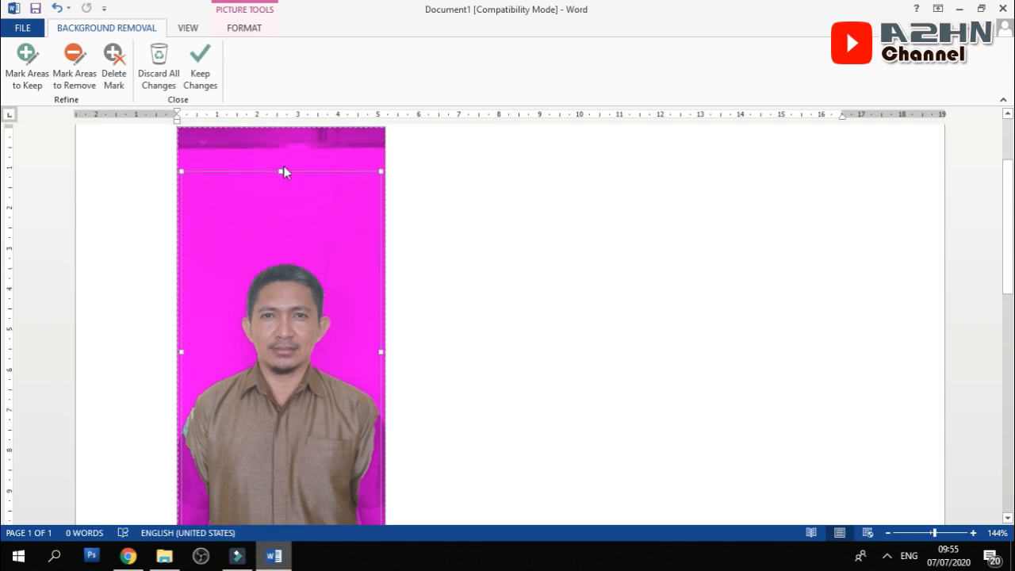
{"action": "left_click_drag", "start_coordinate": [278, 173], "coordinate": [277, 241]}
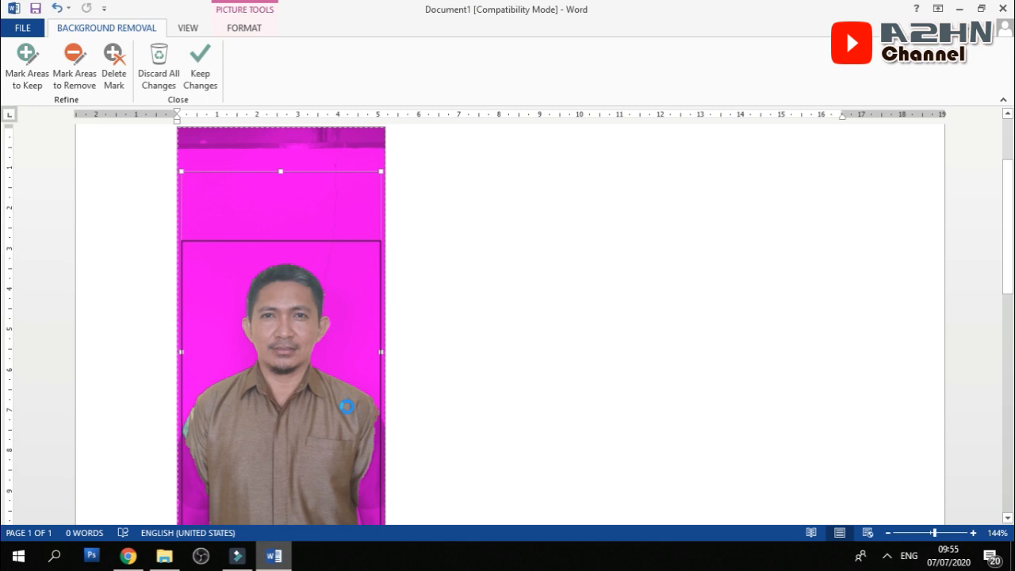
{"action": "scroll", "coordinate": [348, 407], "scroll_direction": "down", "scroll_amount": 3}
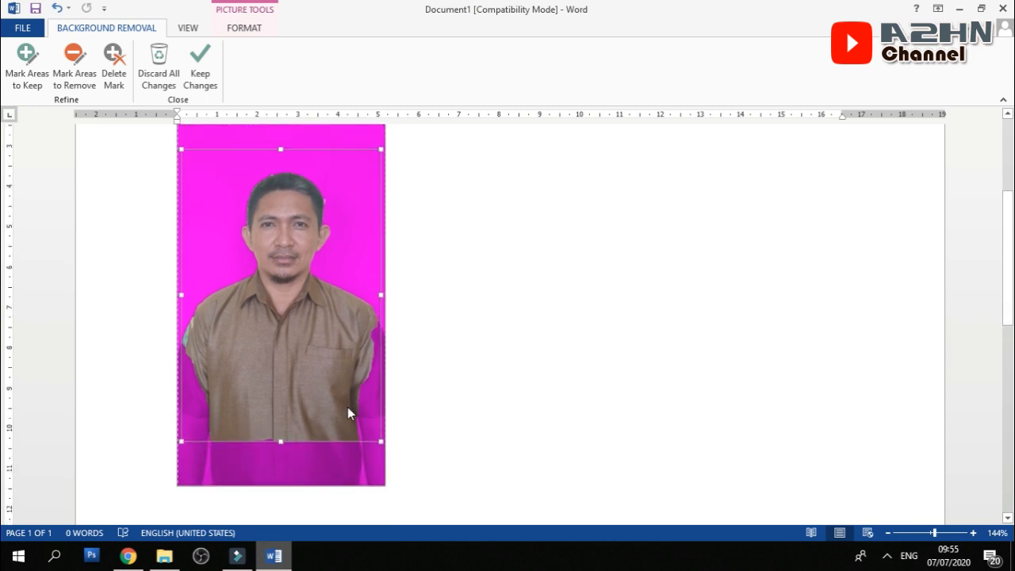
Mark the sleeve and forearm on the photo's left side as areas to keep in the background removal.
{"action": "left_click", "coordinate": [34, 83]}
{"action": "left_click", "coordinate": [35, 81]}
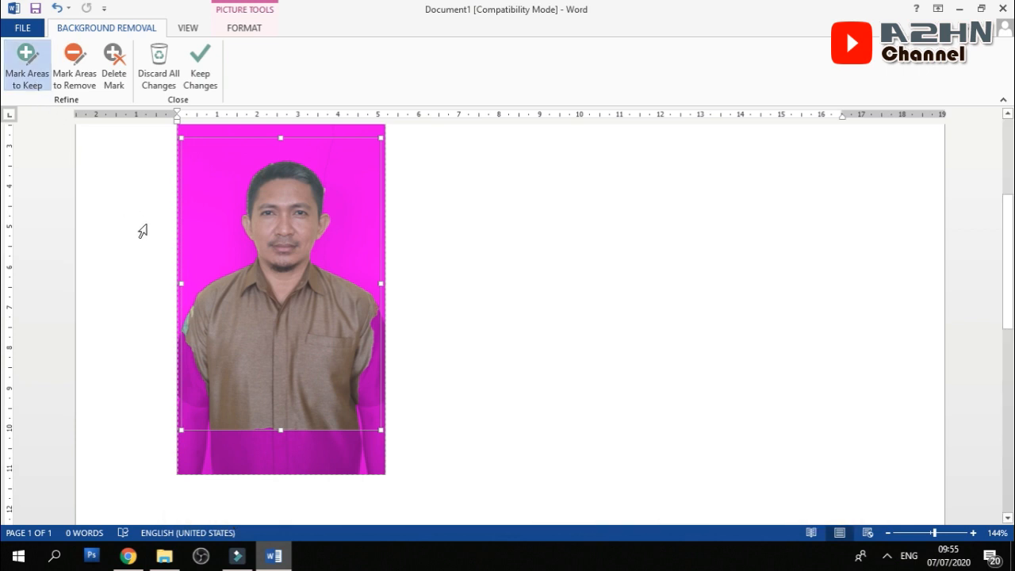
{"action": "left_click", "coordinate": [184, 333]}
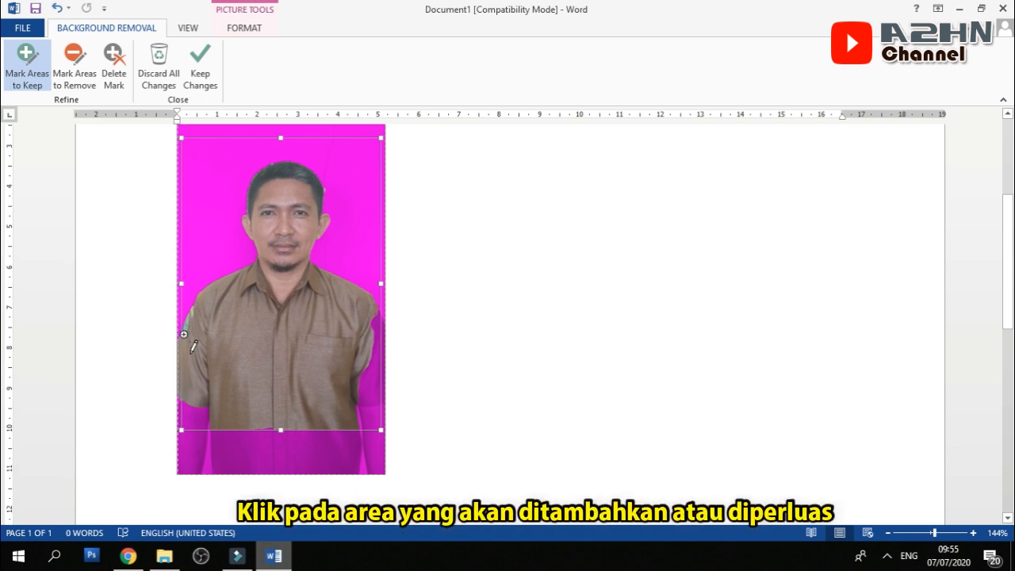
{"action": "left_click", "coordinate": [193, 414]}
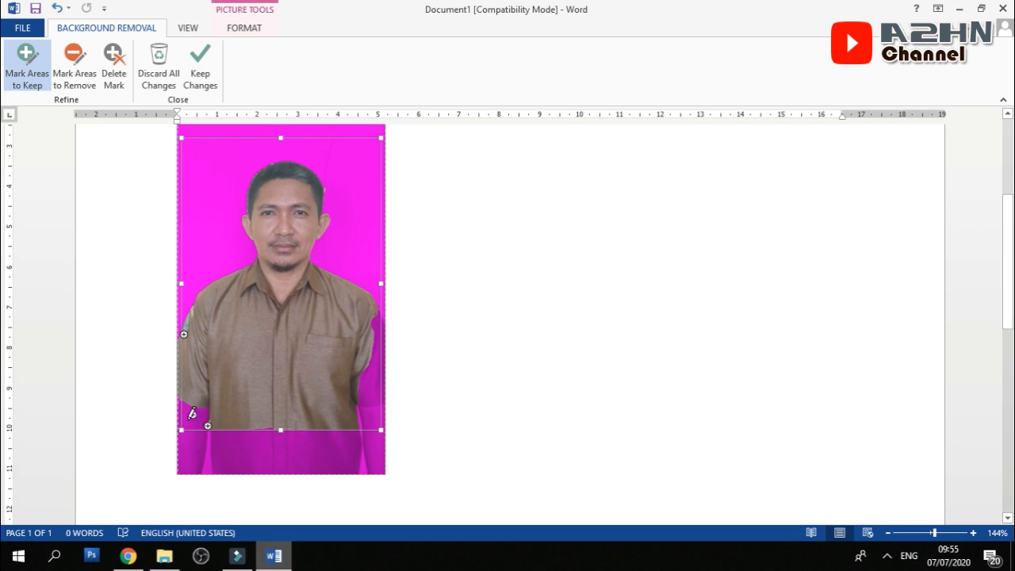
{"action": "left_click_drag", "start_coordinate": [191, 414], "coordinate": [185, 425]}
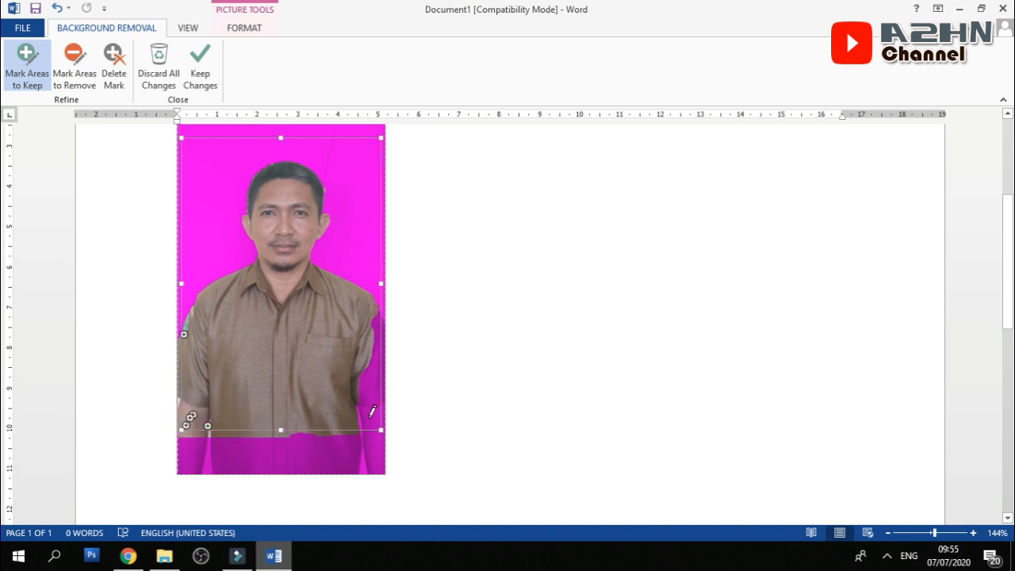
Mark the sleeve and forearm on the photo's right side as areas to keep and apply the background removal.
{"action": "left_click", "coordinate": [377, 315]}
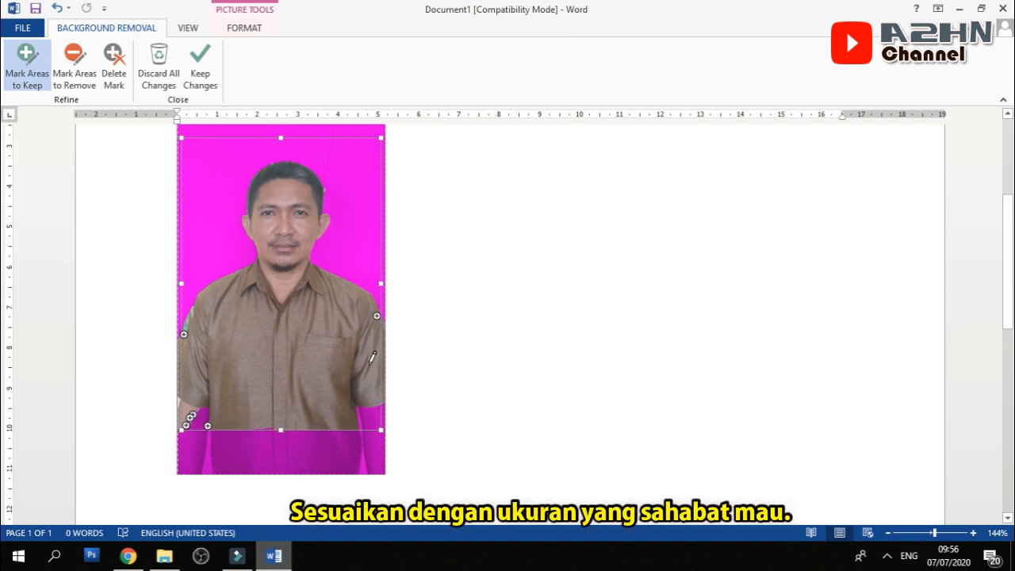
{"action": "left_click", "coordinate": [368, 426]}
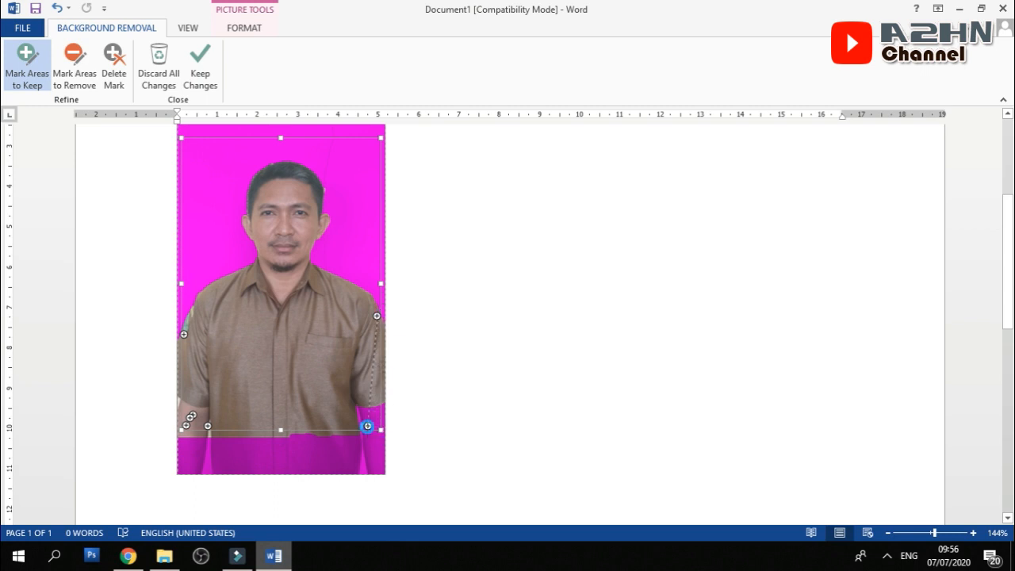
{"action": "left_click_drag", "start_coordinate": [368, 426], "coordinate": [368, 423]}
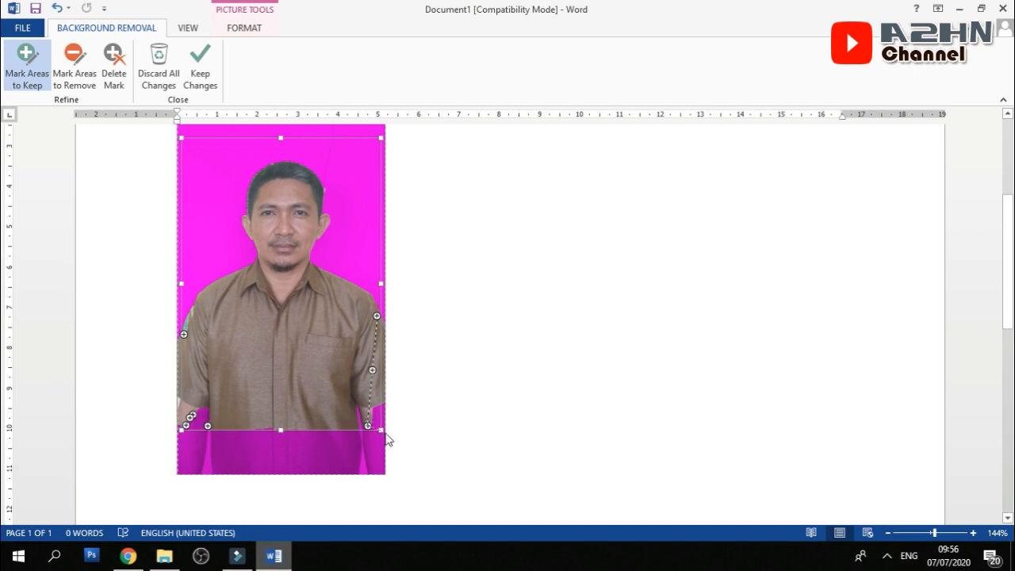
{"action": "left_click", "coordinate": [382, 426]}
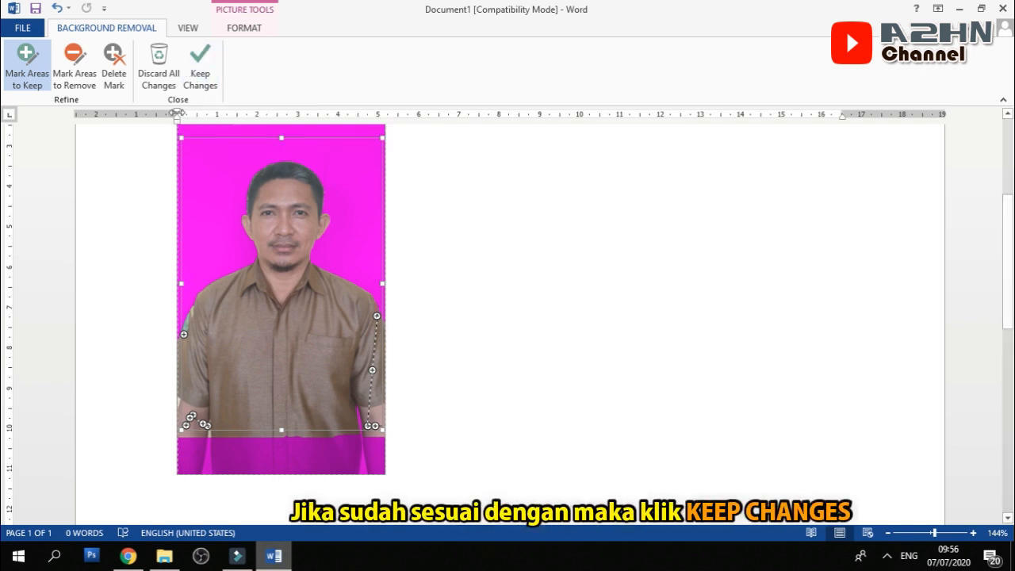
{"action": "left_click", "coordinate": [193, 90]}
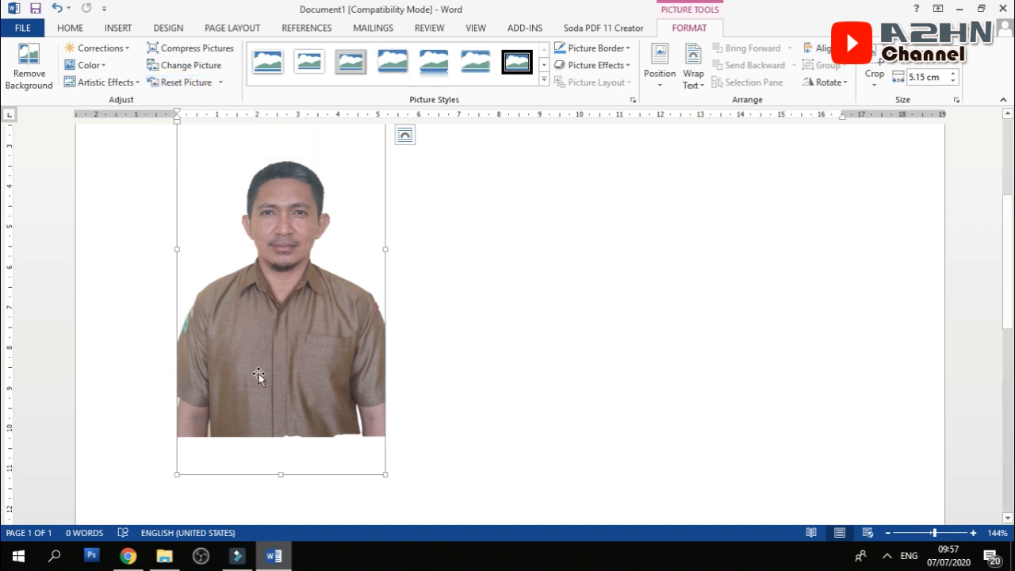
Crop the photo's upper edge down to just above the head and its lower edge up to the shirt's cut-off line.
{"action": "left_click", "coordinate": [875, 72]}
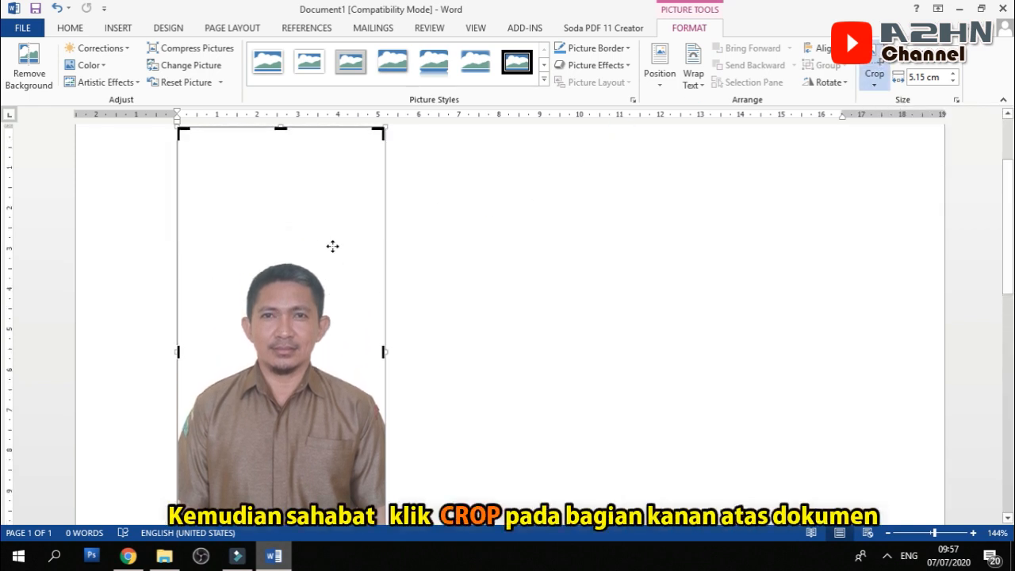
{"action": "scroll", "coordinate": [366, 284], "scroll_direction": "down", "scroll_amount": 1}
{"action": "scroll", "coordinate": [349, 262], "scroll_direction": "up", "scroll_amount": 2}
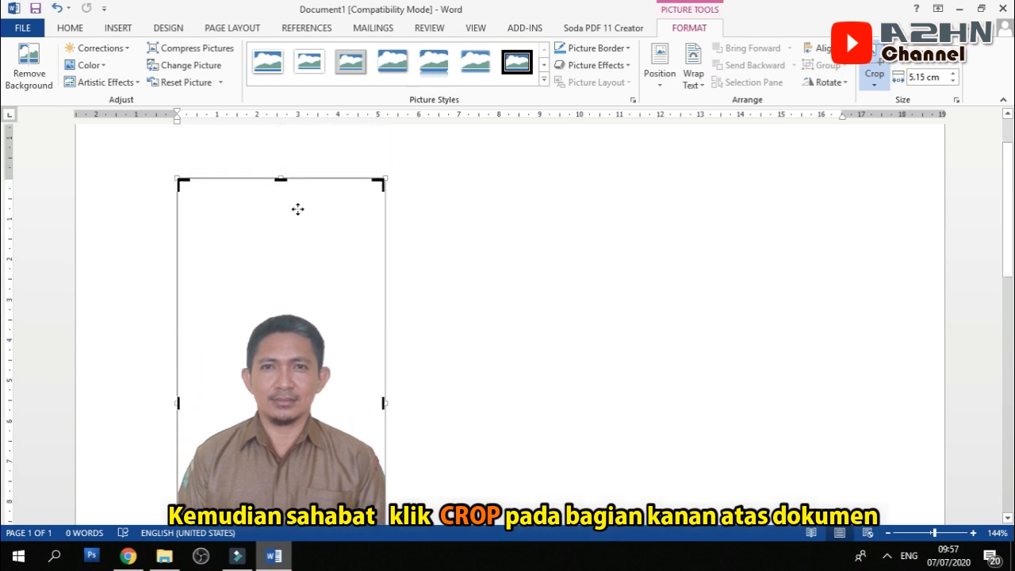
{"action": "left_click_drag", "start_coordinate": [281, 179], "coordinate": [293, 283]}
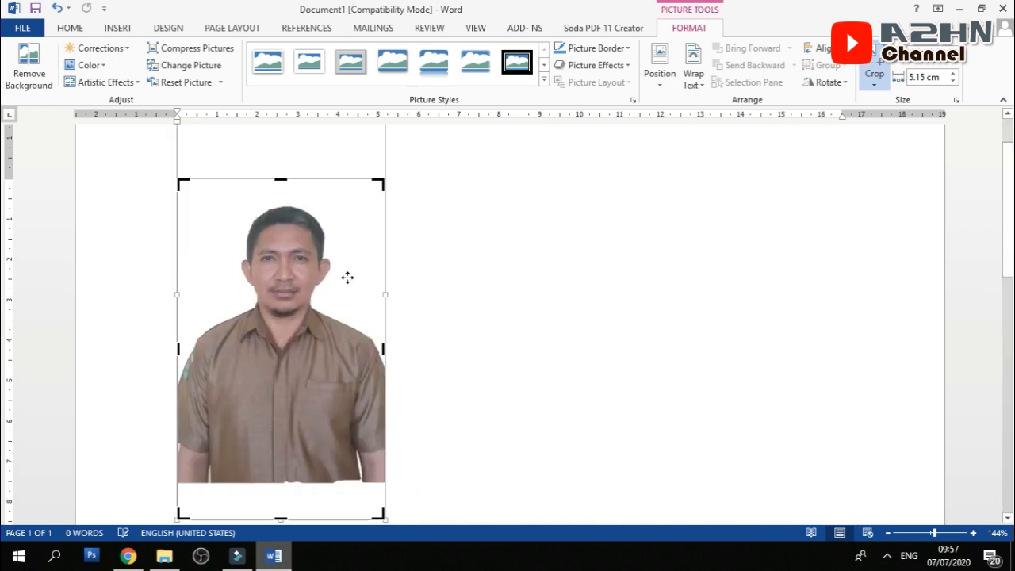
{"action": "scroll", "coordinate": [347, 277], "scroll_direction": "down", "scroll_amount": 3}
{"action": "scroll", "coordinate": [312, 328], "scroll_direction": "up", "scroll_amount": 2}
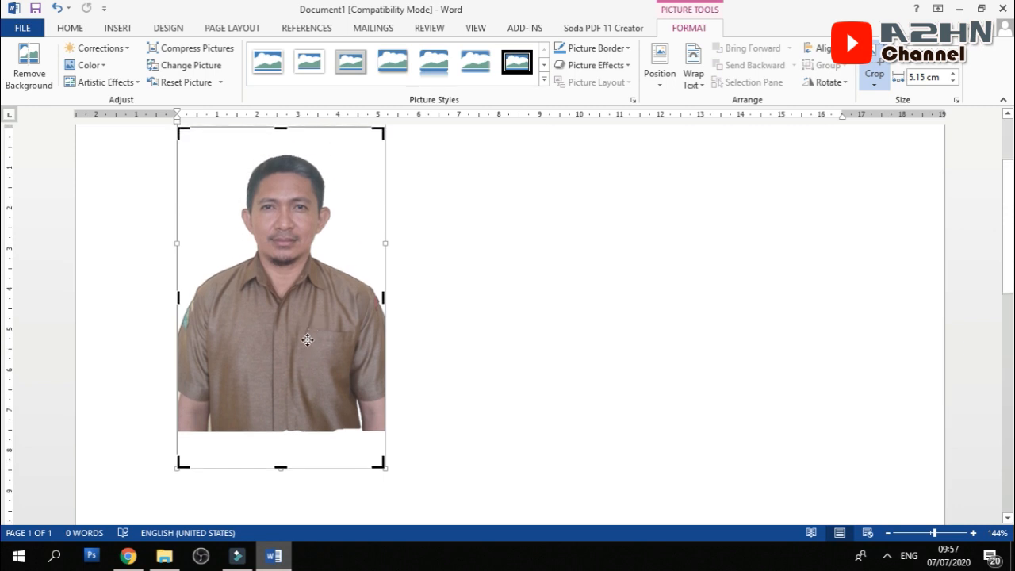
{"action": "left_click_drag", "start_coordinate": [281, 468], "coordinate": [278, 426]}
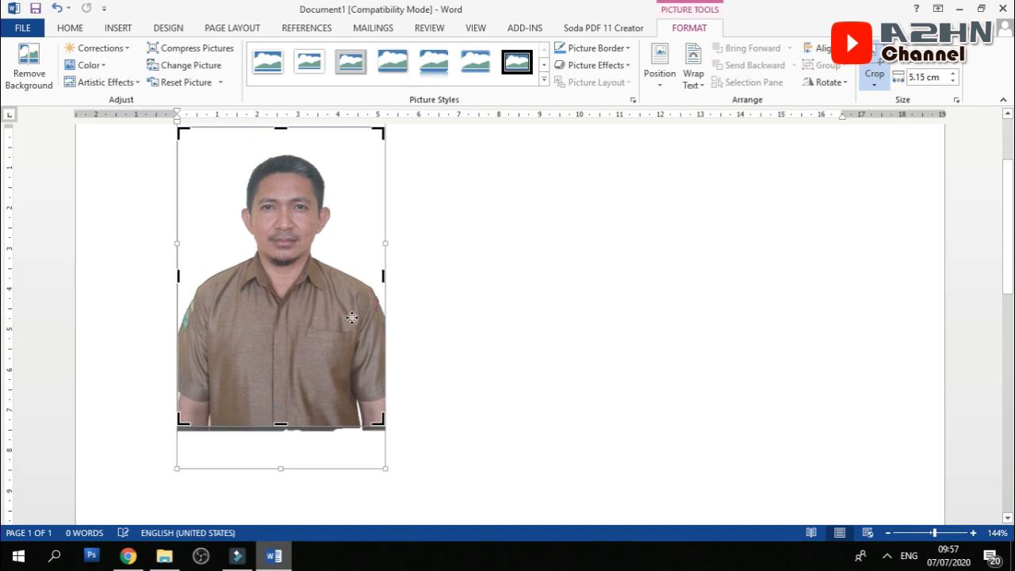
{"action": "scroll", "coordinate": [352, 317], "scroll_direction": "up", "scroll_amount": 1}
{"action": "scroll", "coordinate": [353, 317], "scroll_direction": "down", "scroll_amount": 1}
{"action": "left_click", "coordinate": [876, 73]}
{"action": "scroll", "coordinate": [369, 238], "scroll_direction": "up", "scroll_amount": 1}
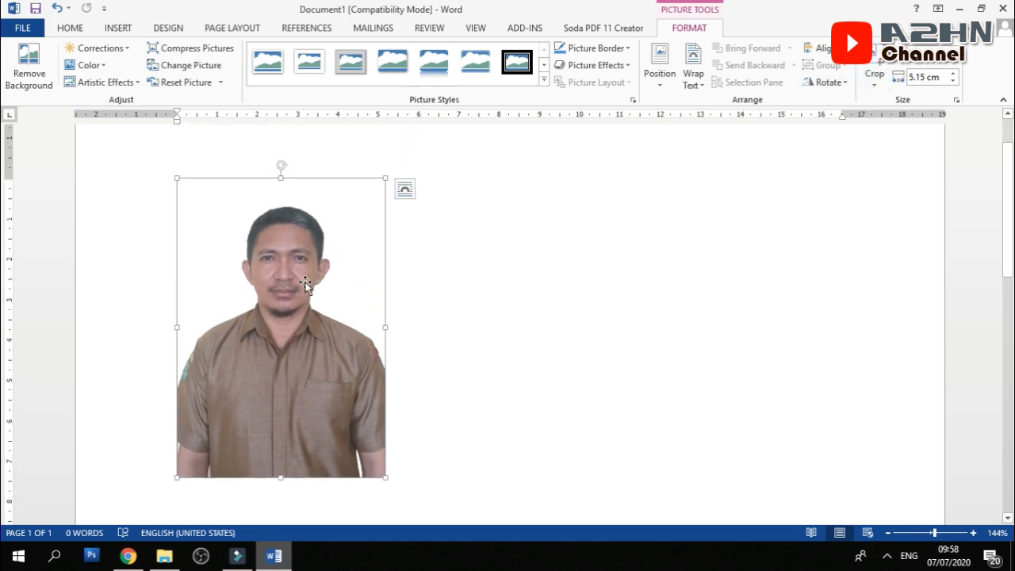
Preview the sharpening and softening correction presets on the photo.
{"action": "left_click_drag", "start_coordinate": [306, 284], "coordinate": [286, 227]}
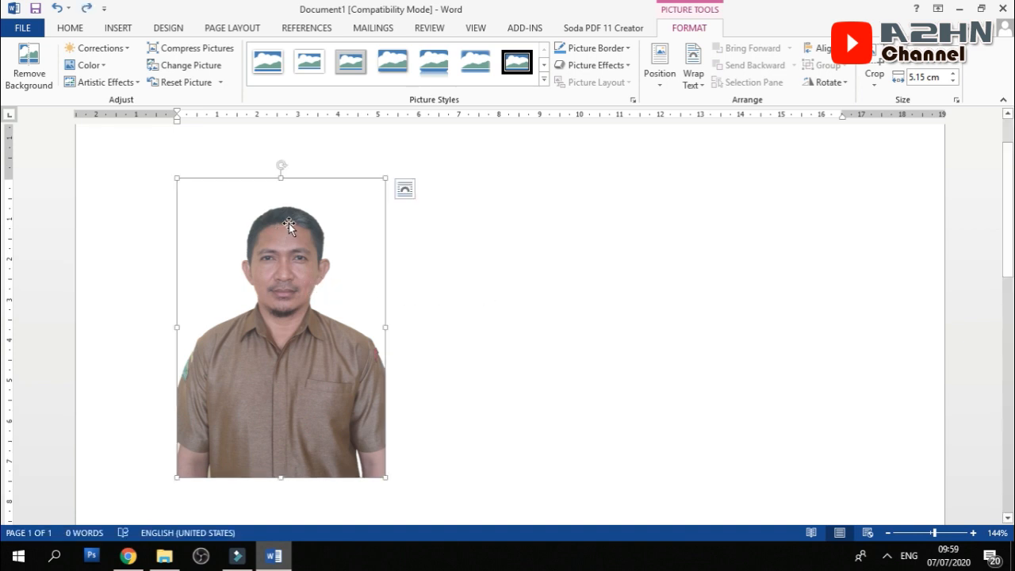
{"action": "left_click", "coordinate": [127, 53]}
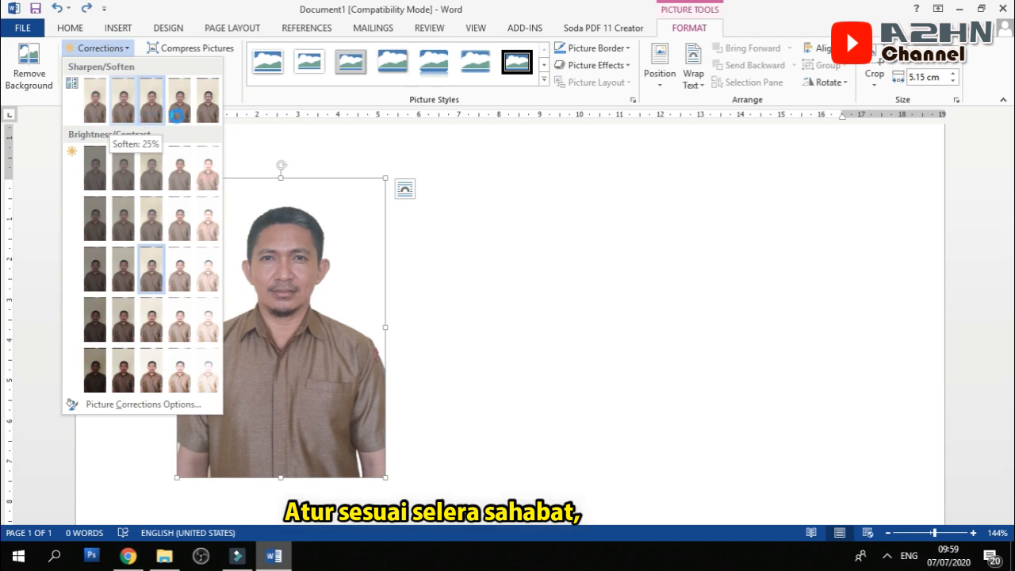
{"action": "left_click", "coordinate": [178, 116]}
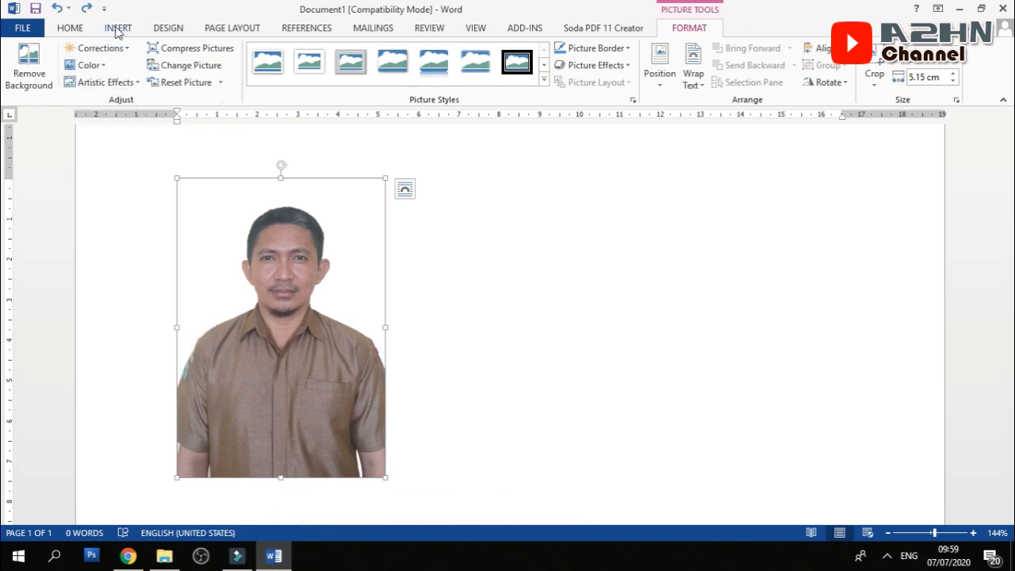
Draw a rectangle shape about 4.99 cm wide, overlapping the photo's right side and roughly as tall as the photo.
{"action": "left_click", "coordinate": [117, 28]}
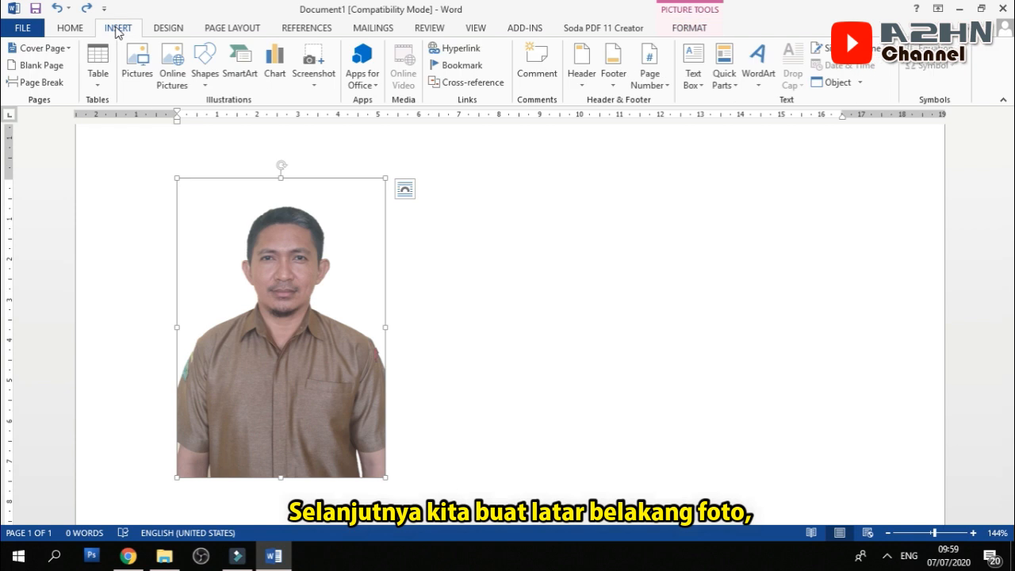
{"action": "left_click", "coordinate": [204, 65]}
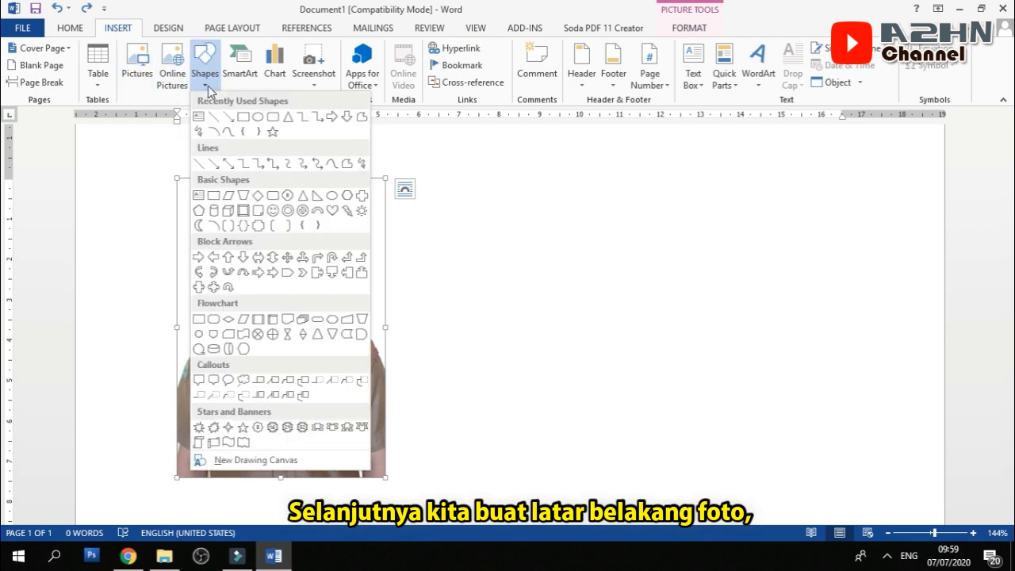
{"action": "left_click", "coordinate": [244, 119]}
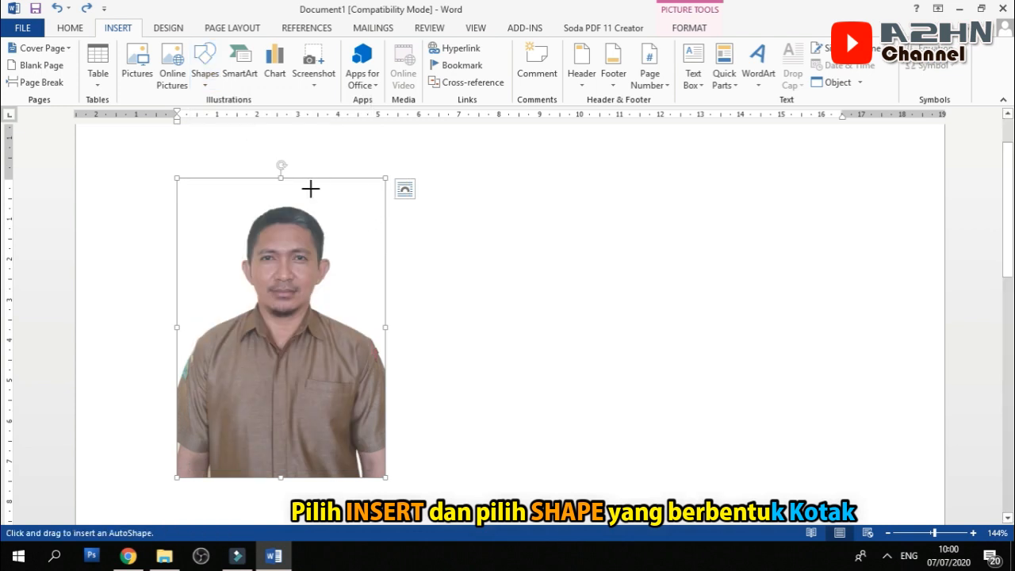
{"action": "scroll", "coordinate": [429, 237], "scroll_direction": "down", "scroll_amount": 1}
{"action": "scroll", "coordinate": [384, 184], "scroll_direction": "up", "scroll_amount": 1}
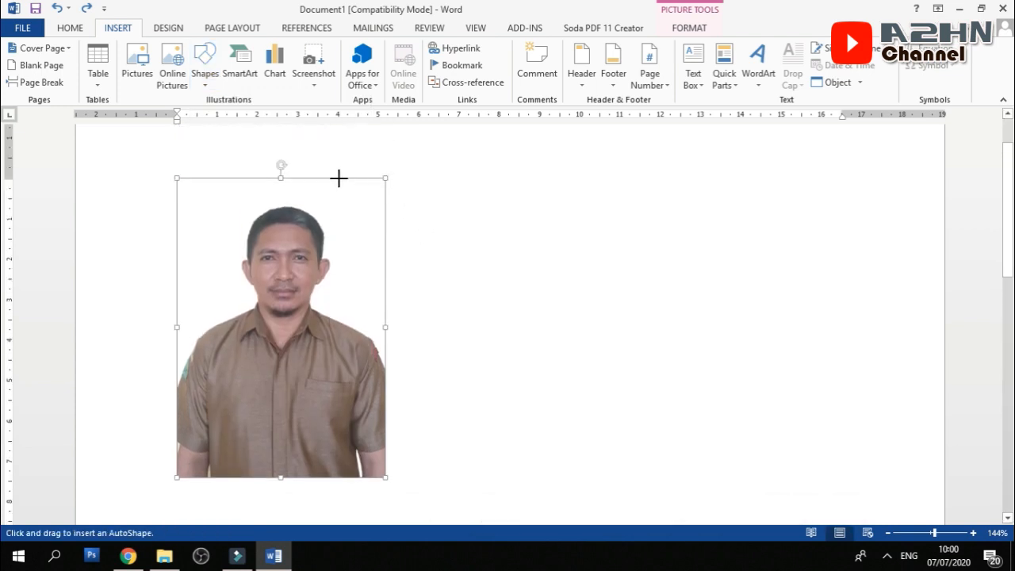
{"action": "mouse_move", "coordinate": [338, 178]}
{"action": "left_mouse_down"}
{"action": "mouse_move", "coordinate": [465, 405]}
{"action": "mouse_move", "coordinate": [489, 487]}
{"action": "mouse_move", "coordinate": [546, 473]}
{"action": "mouse_move", "coordinate": [537, 476]}
{"action": "left_mouse_up"}
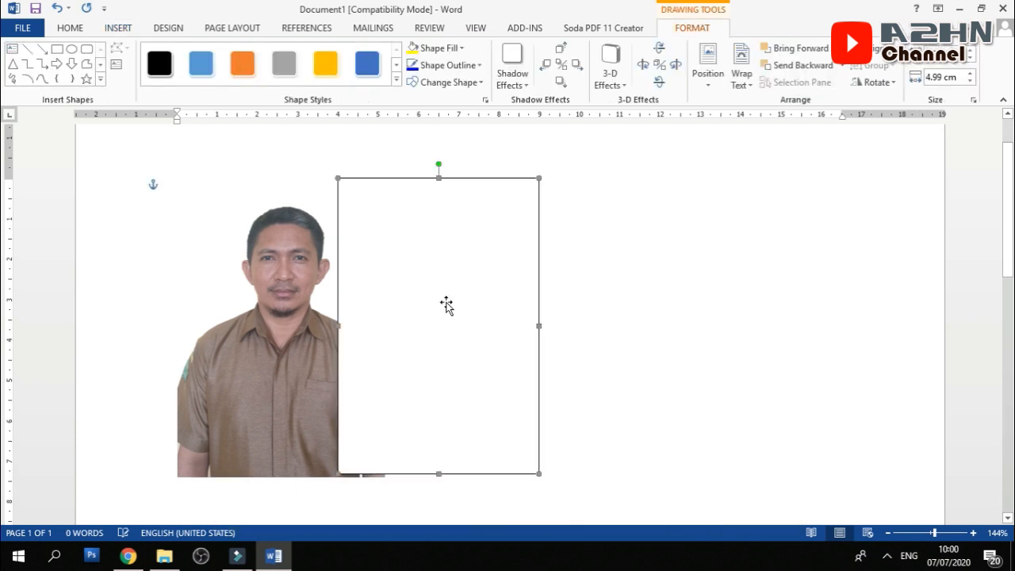
Place the rectangle over the photo and resize it to about 4.01 cm wide and 6 cm tall.
{"action": "scroll", "coordinate": [446, 301], "scroll_direction": "up", "scroll_amount": 1}
{"action": "left_click_drag", "start_coordinate": [433, 272], "coordinate": [287, 222]}
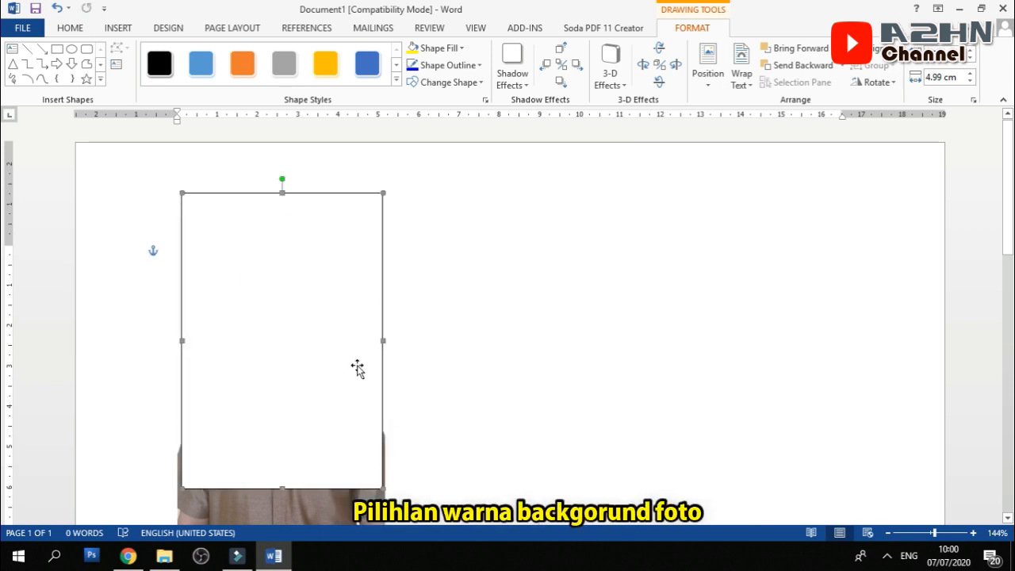
{"action": "left_click_drag", "start_coordinate": [380, 340], "coordinate": [341, 328]}
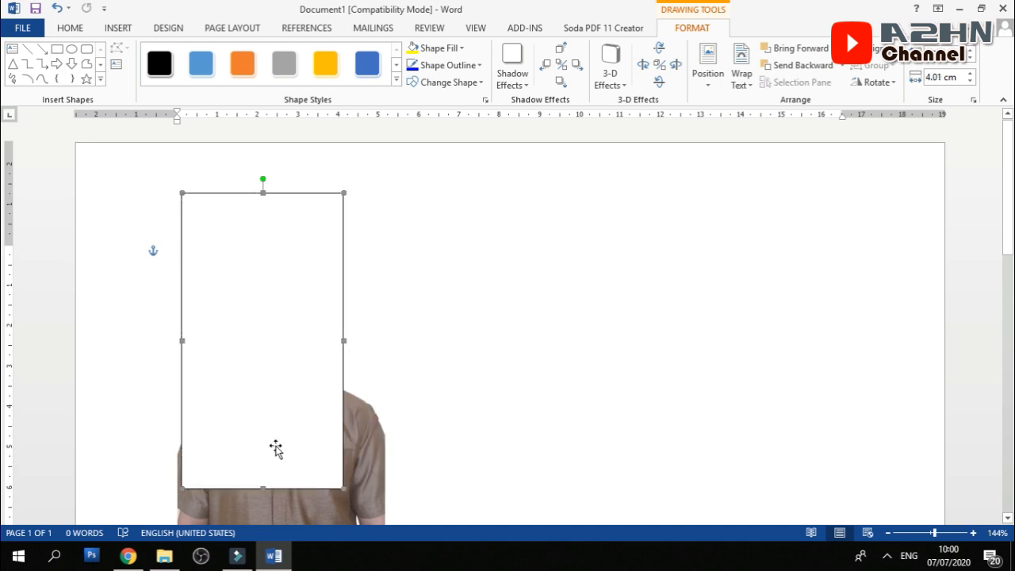
{"action": "scroll", "coordinate": [283, 437], "scroll_direction": "down", "scroll_amount": 2}
{"action": "scroll", "coordinate": [283, 410], "scroll_direction": "up", "scroll_amount": 2}
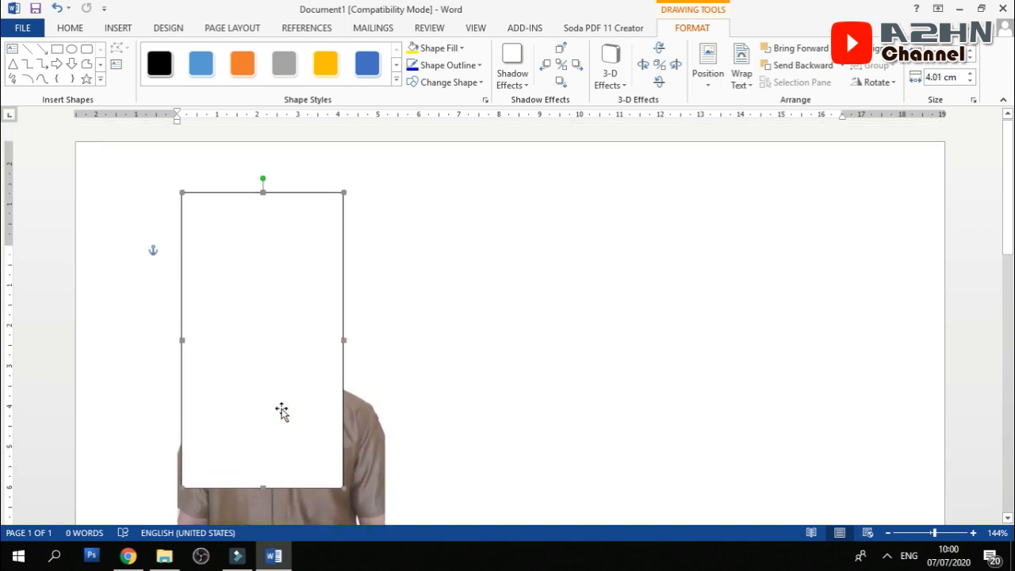
{"action": "left_click_drag", "start_coordinate": [271, 342], "coordinate": [268, 398]}
{"action": "scroll", "coordinate": [270, 396], "scroll_direction": "down", "scroll_amount": 2}
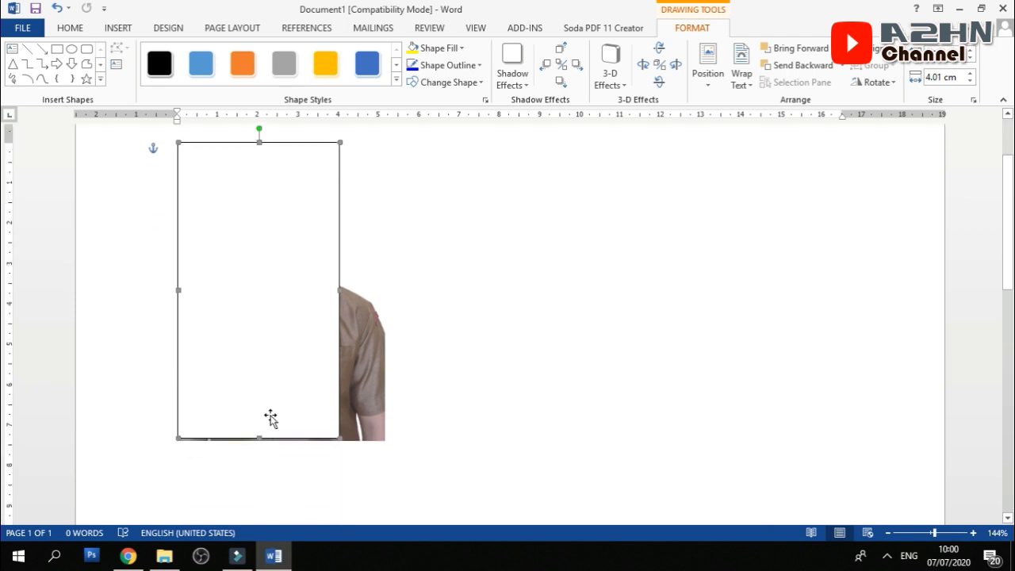
{"action": "left_click_drag", "start_coordinate": [256, 433], "coordinate": [252, 381]}
{"action": "scroll", "coordinate": [251, 379], "scroll_direction": "up", "scroll_amount": 2}
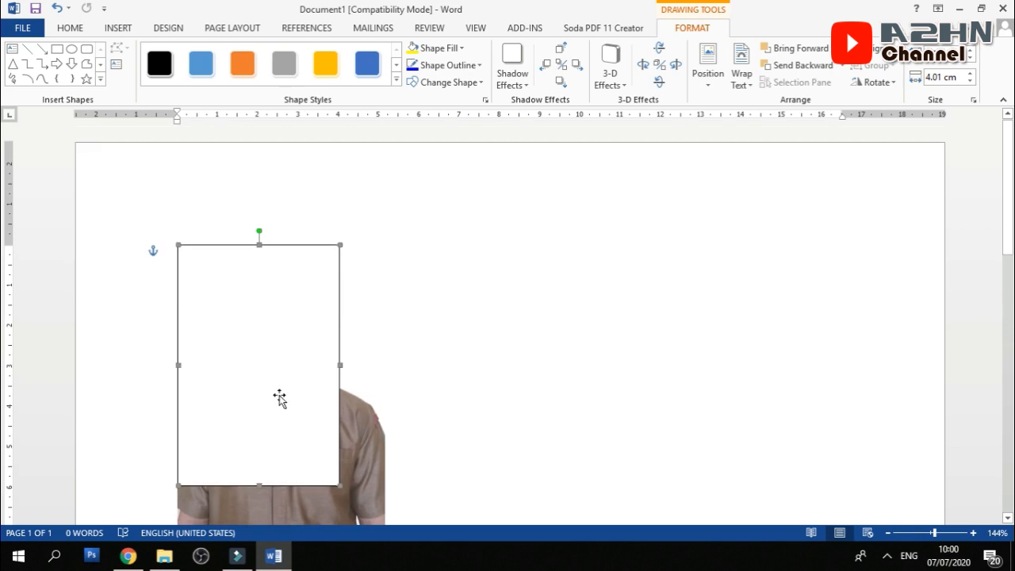
Move the rectangle to the empty area right of the photo and give it the blue Colored Fill, White Outline style.
{"action": "left_click_drag", "start_coordinate": [338, 350], "coordinate": [559, 369]}
{"action": "scroll", "coordinate": [531, 389], "scroll_direction": "down", "scroll_amount": 1}
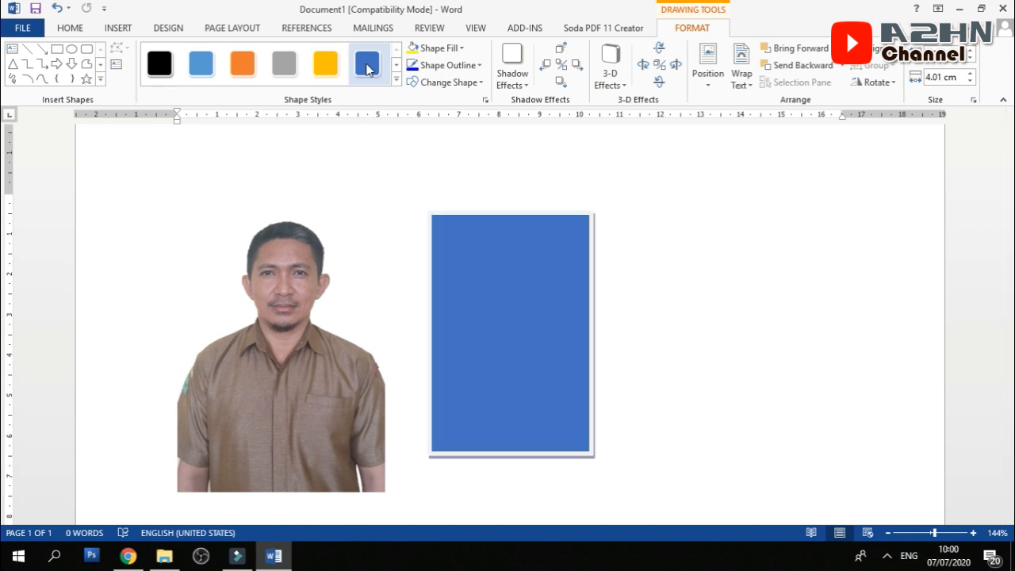
{"action": "left_click", "coordinate": [396, 77]}
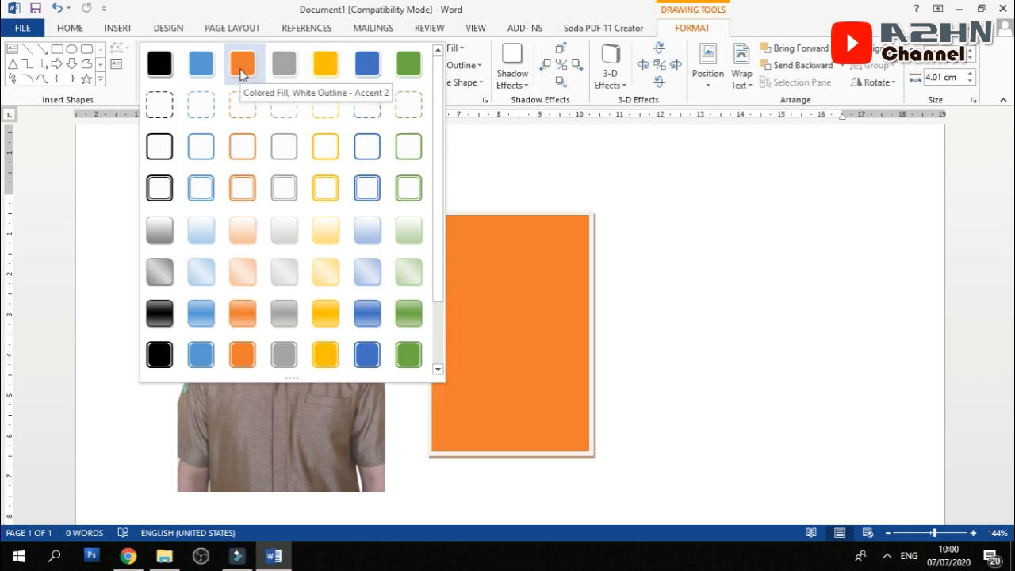
{"action": "left_click", "coordinate": [373, 71]}
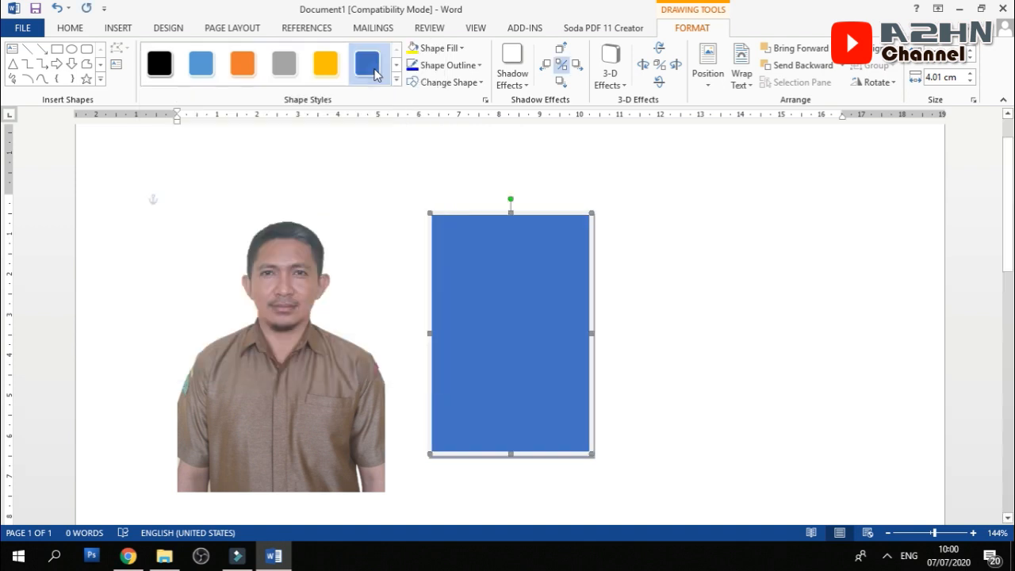
Set the photo's text wrapping to In Front of Text and move it onto the blue rectangle, centred horizontally.
{"action": "left_click", "coordinate": [293, 332]}
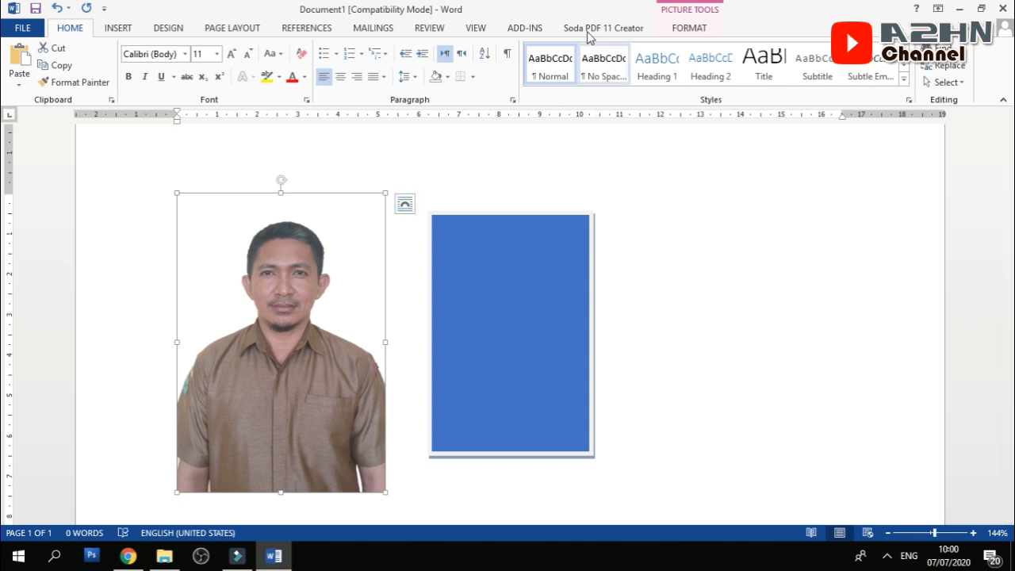
{"action": "left_click", "coordinate": [689, 28]}
{"action": "left_click", "coordinate": [693, 73]}
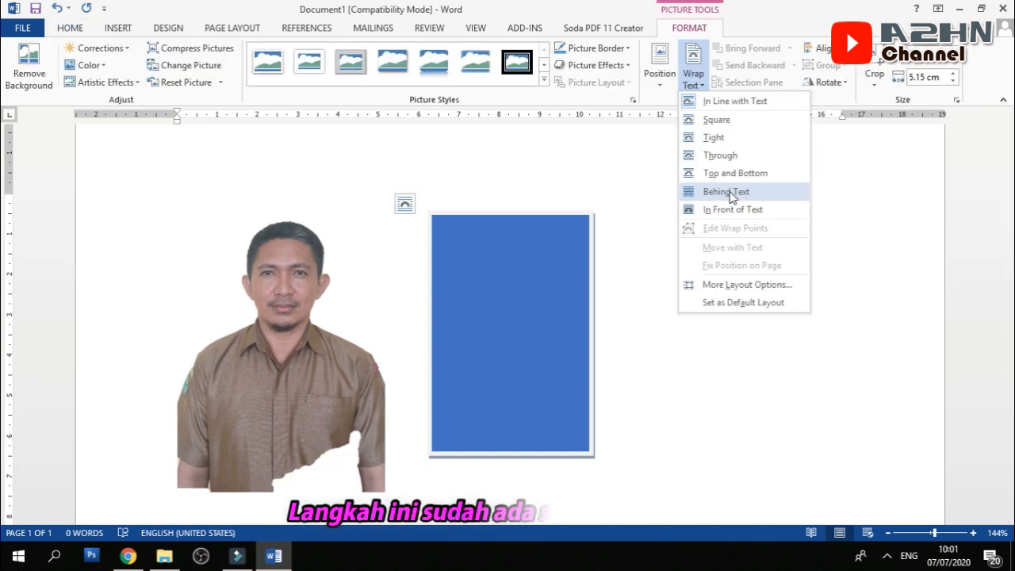
{"action": "left_click", "coordinate": [724, 209]}
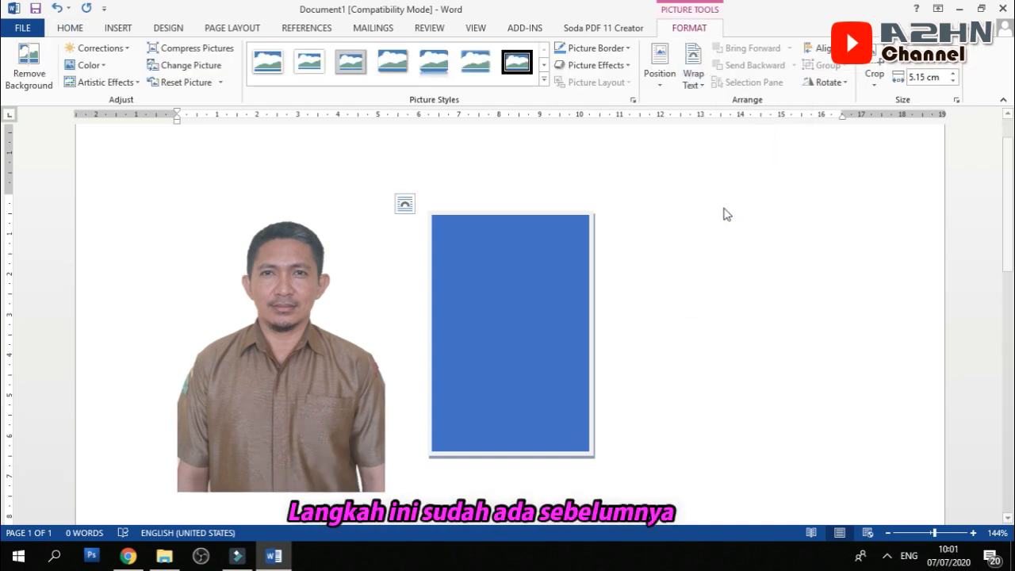
{"action": "left_click", "coordinate": [341, 381]}
{"action": "left_click_drag", "start_coordinate": [334, 380], "coordinate": [546, 350]}
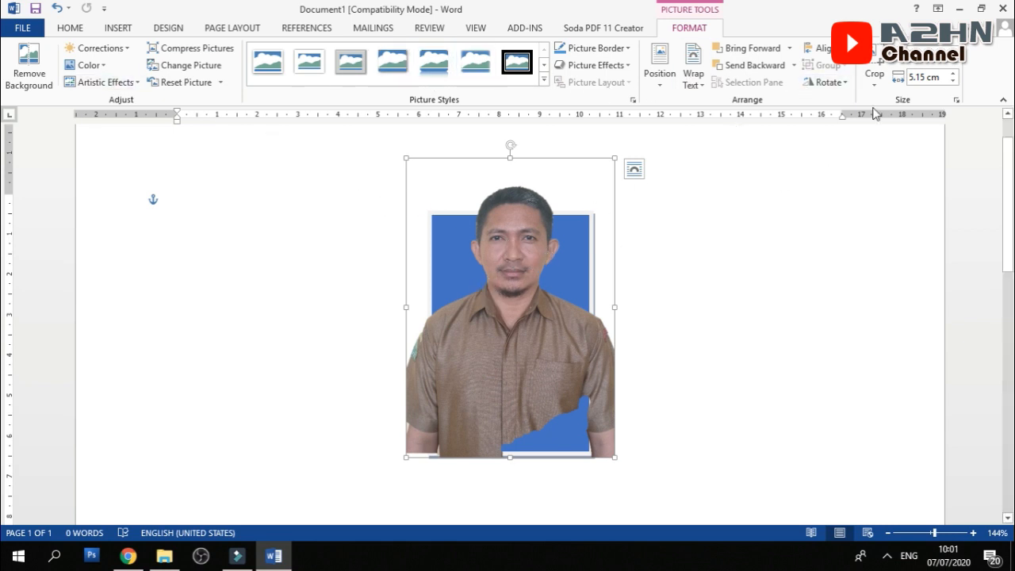
Crop the photo to a rectangle shape and scale it down to about 4.56 cm wide.
{"action": "left_click", "coordinate": [875, 79]}
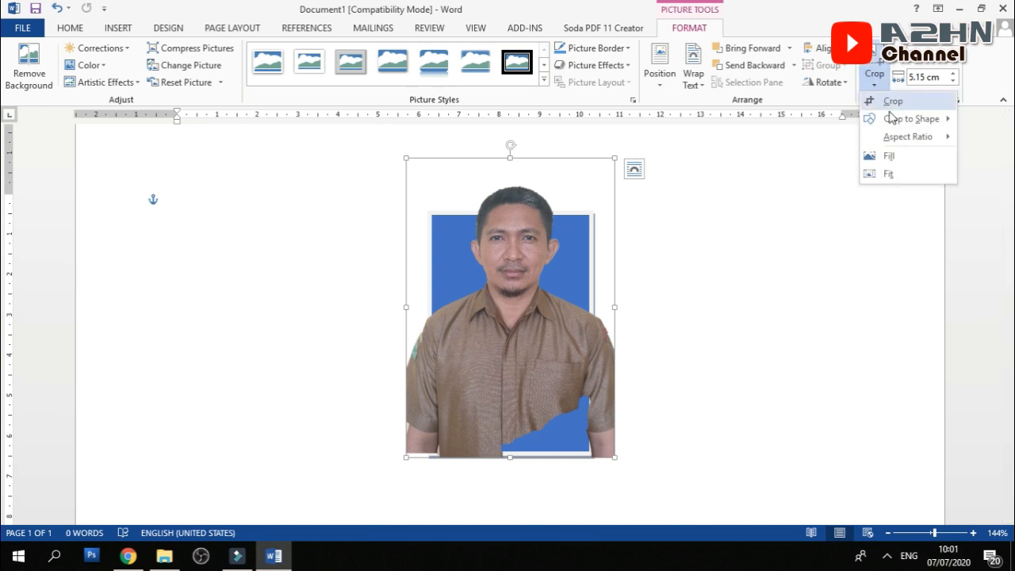
{"action": "mouse_move", "coordinate": [893, 118]}
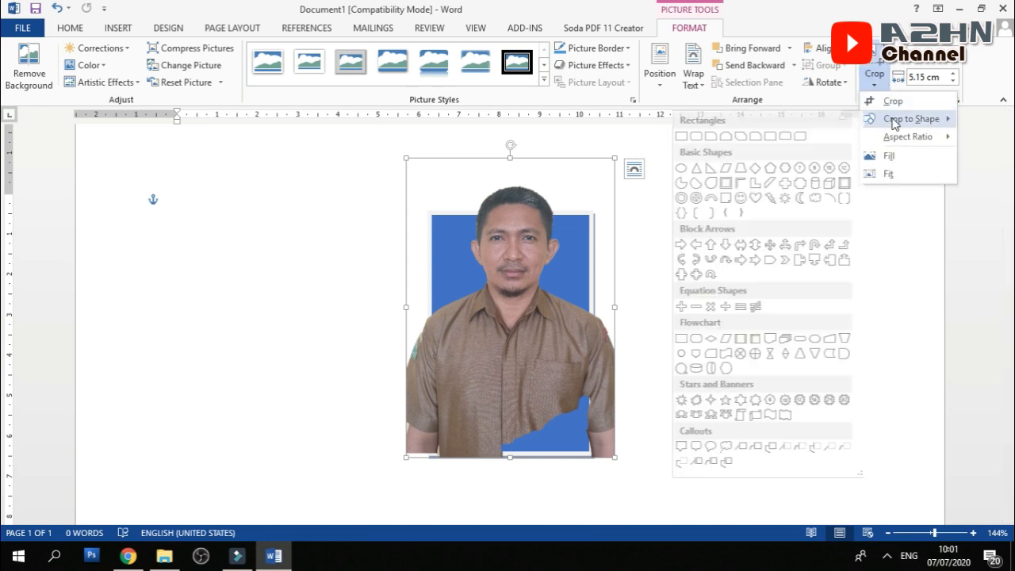
{"action": "left_click", "coordinate": [675, 136]}
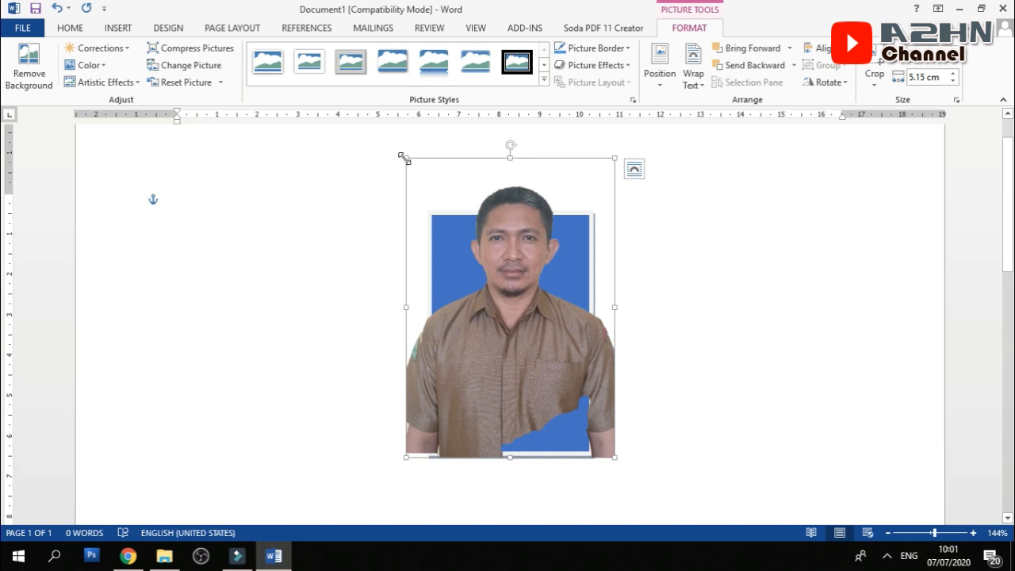
{"action": "left_click_drag", "start_coordinate": [406, 157], "coordinate": [437, 192]}
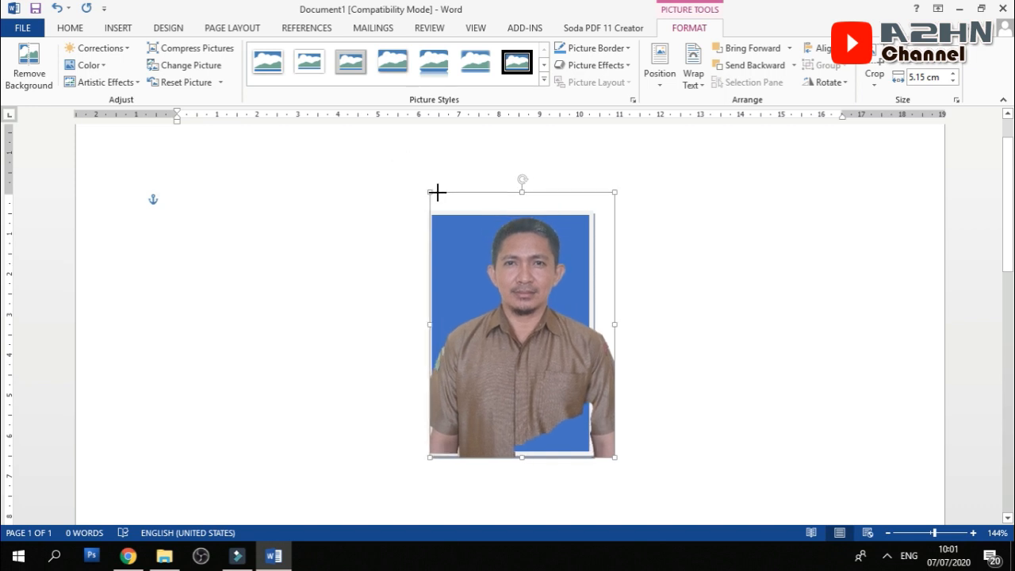
Crop the photo on all four sides to a head-and-chest portrait about 3.51 cm wide, removing the damaged lower part of the shirt.
{"action": "left_click", "coordinate": [874, 62]}
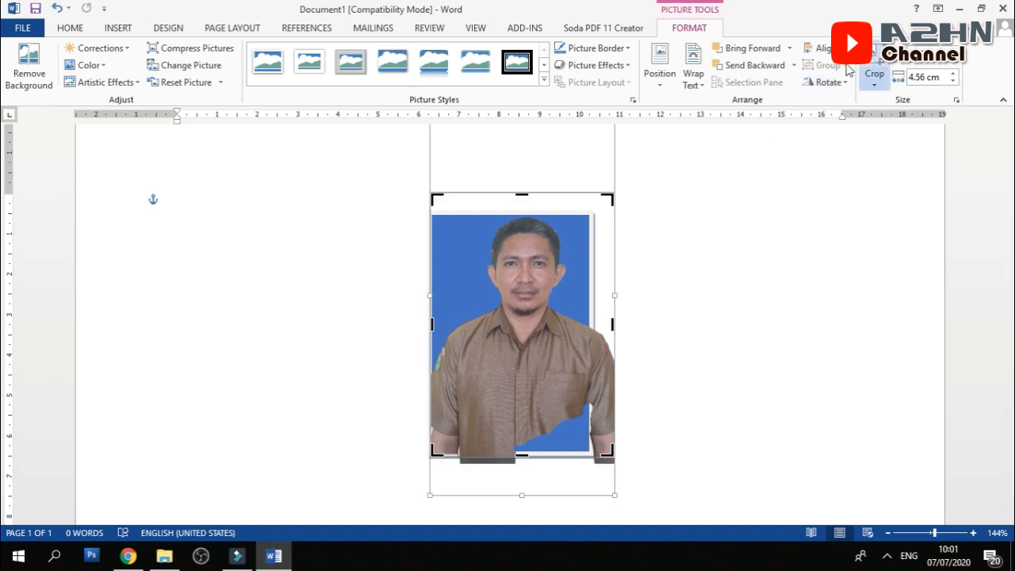
{"action": "left_click_drag", "start_coordinate": [533, 192], "coordinate": [520, 217]}
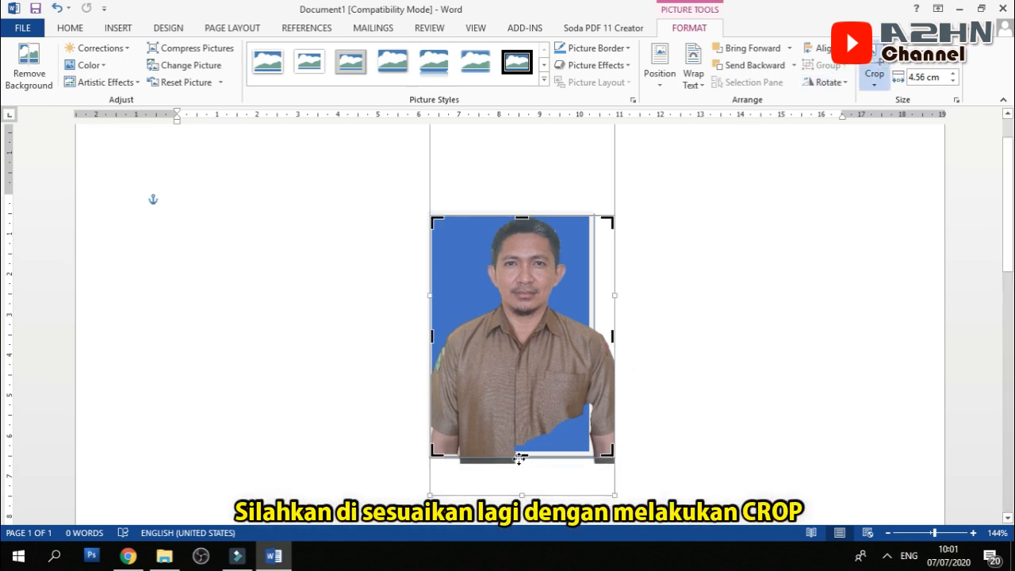
{"action": "left_click_drag", "start_coordinate": [520, 458], "coordinate": [522, 394]}
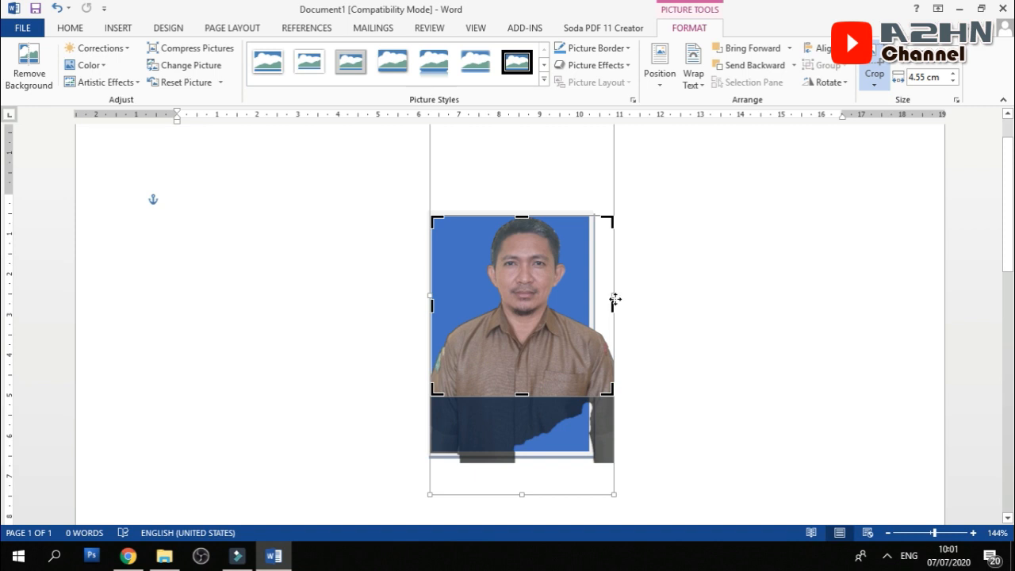
{"action": "left_click_drag", "start_coordinate": [615, 296], "coordinate": [592, 310]}
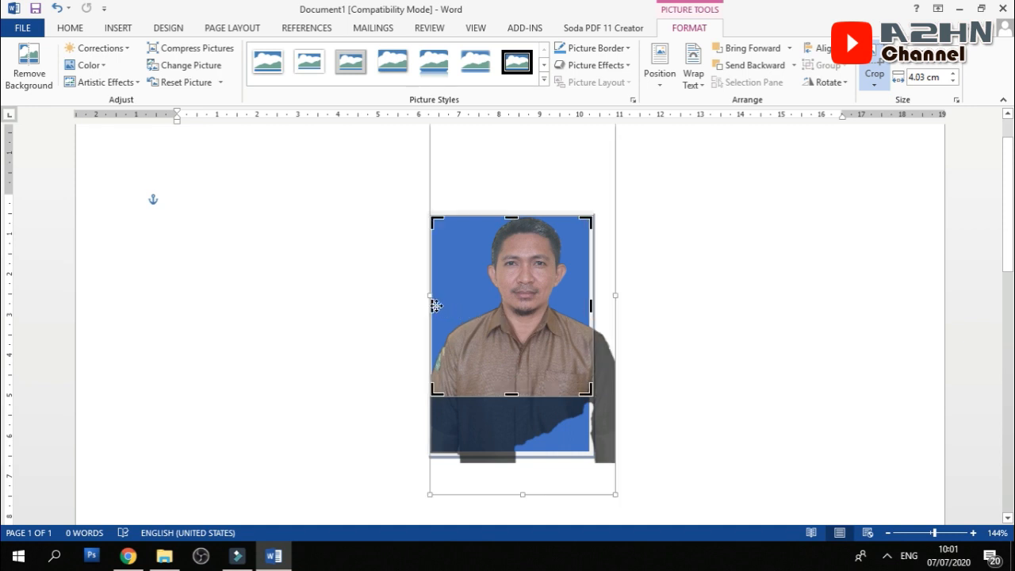
{"action": "left_click_drag", "start_coordinate": [432, 305], "coordinate": [450, 306]}
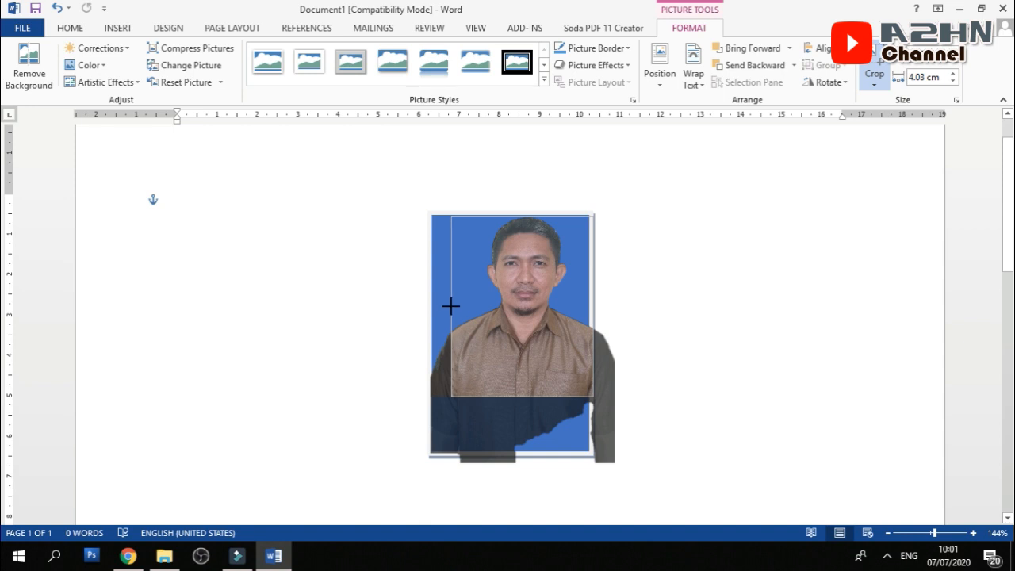
{"action": "left_click_drag", "start_coordinate": [451, 306], "coordinate": [451, 306]}
{"action": "left_click", "coordinate": [875, 64]}
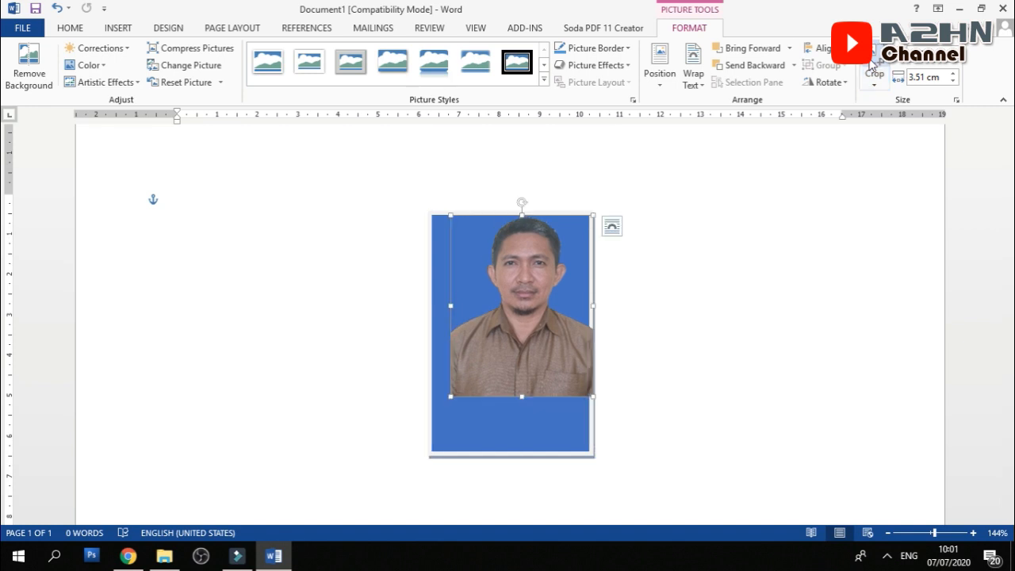
Move the cropped photo to the blue rectangle's lower edge and stretch it to about 3.9 cm wide, filling the space between the white borders.
{"action": "left_click_drag", "start_coordinate": [554, 357], "coordinate": [591, 357]}
{"action": "left_click_drag", "start_coordinate": [511, 450], "coordinate": [512, 453]}
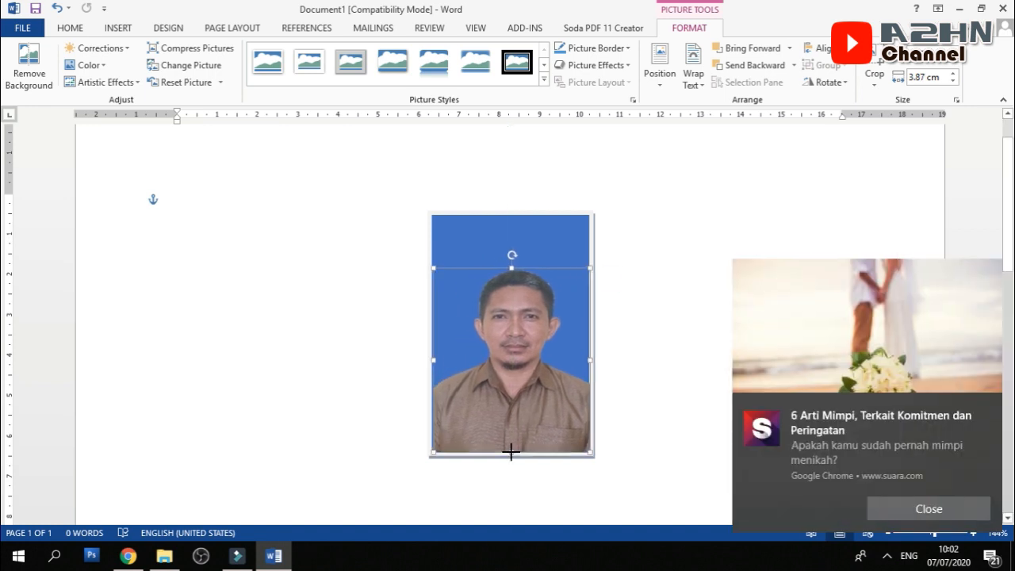
{"action": "left_click_drag", "start_coordinate": [511, 268], "coordinate": [512, 250]}
{"action": "left_click", "coordinate": [893, 517]}
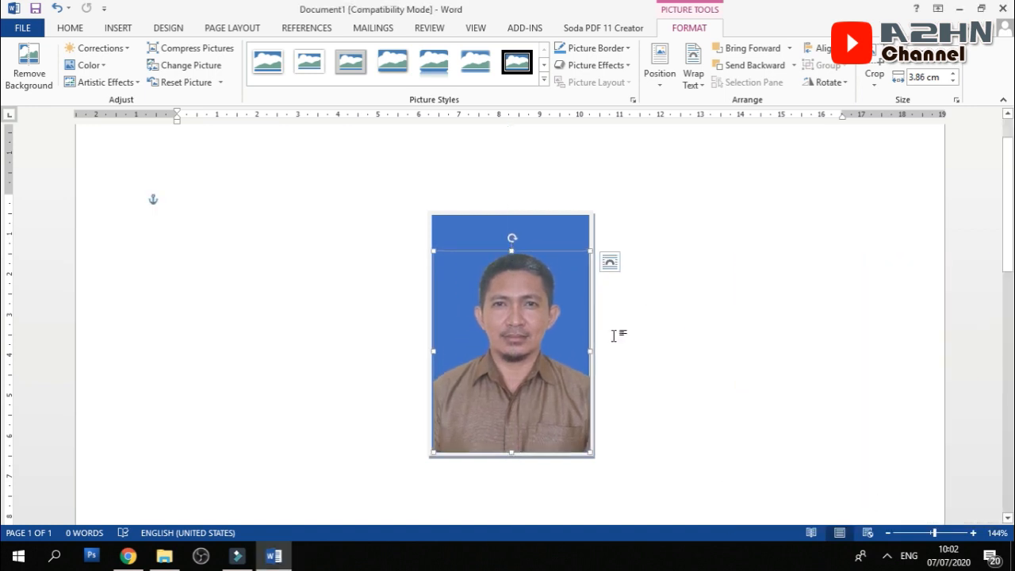
{"action": "left_click", "coordinate": [684, 344]}
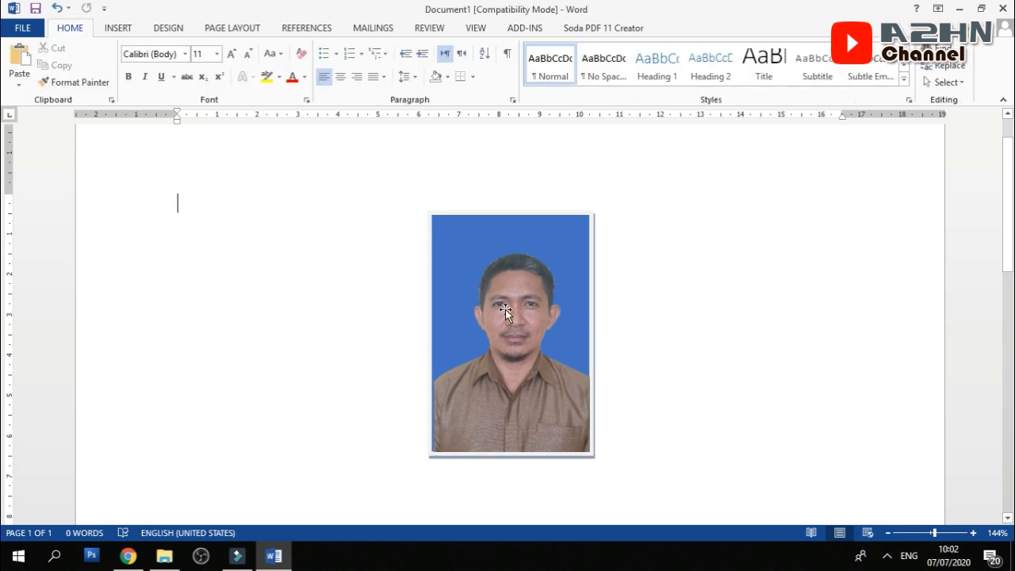
{"action": "left_click", "coordinate": [516, 358]}
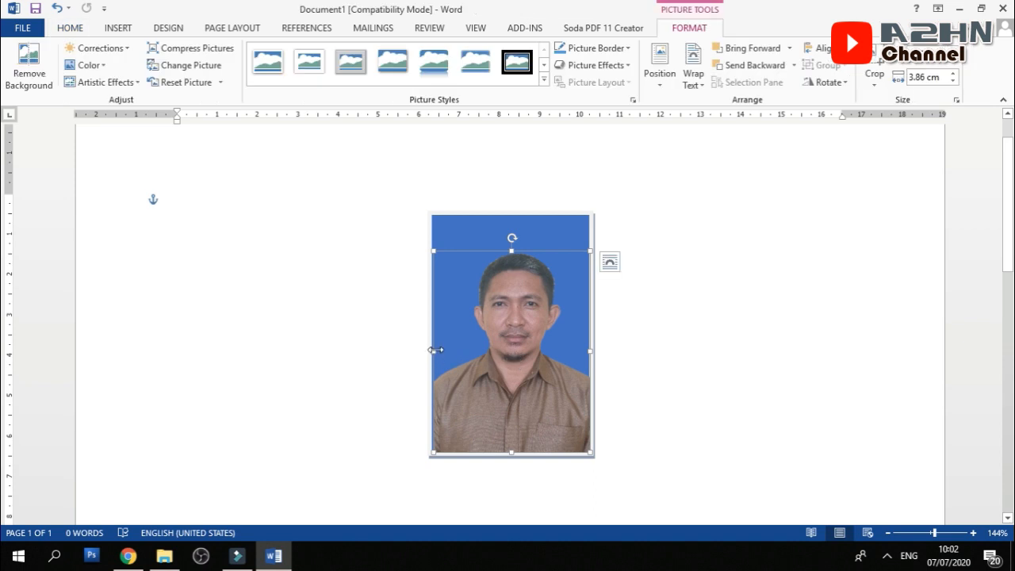
{"action": "left_click_drag", "start_coordinate": [435, 349], "coordinate": [432, 349]}
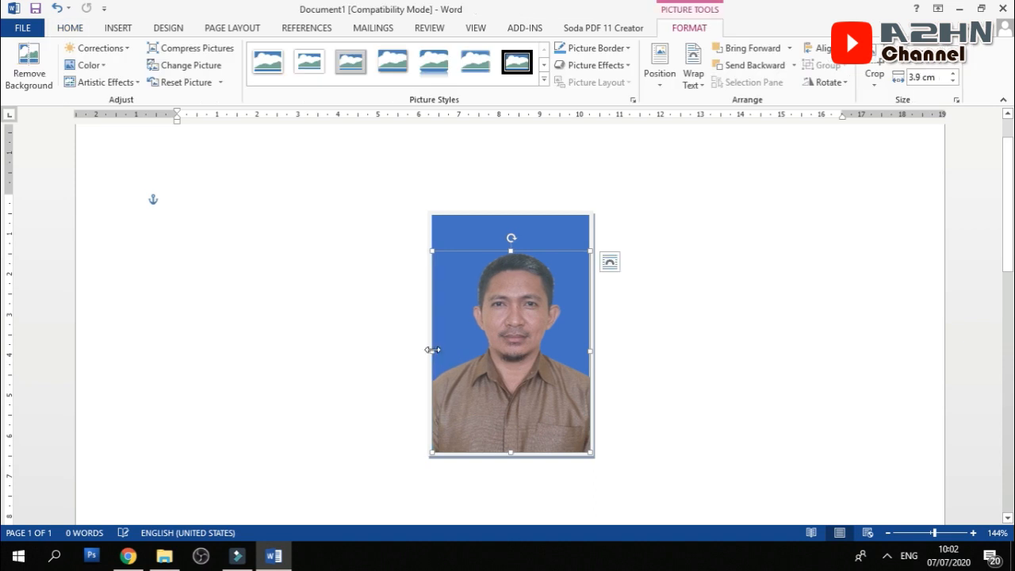
{"action": "left_click", "coordinate": [650, 334]}
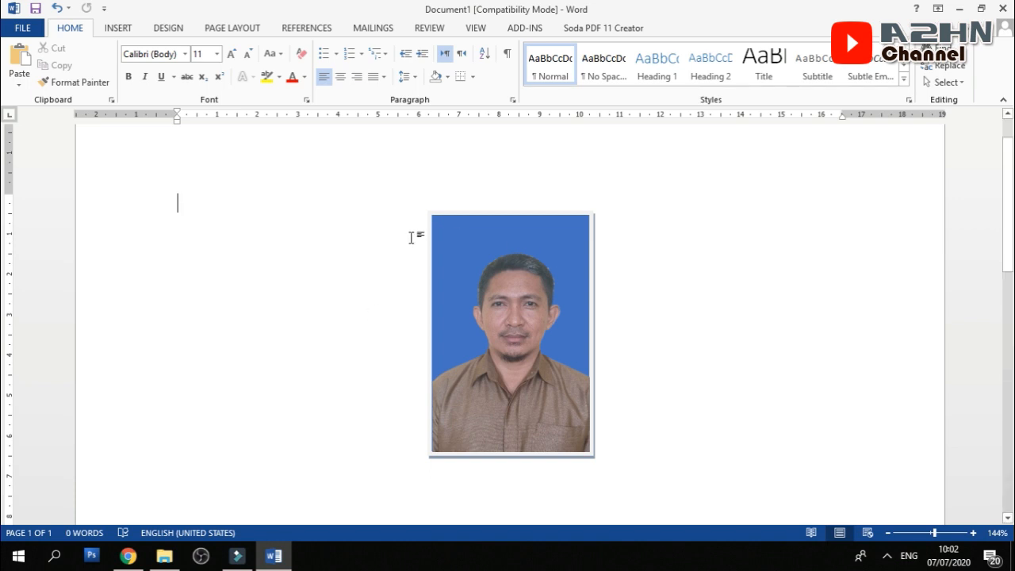
Check the blue rectangle's absolute height and width in its AutoShape size settings.
{"action": "left_click", "coordinate": [475, 251]}
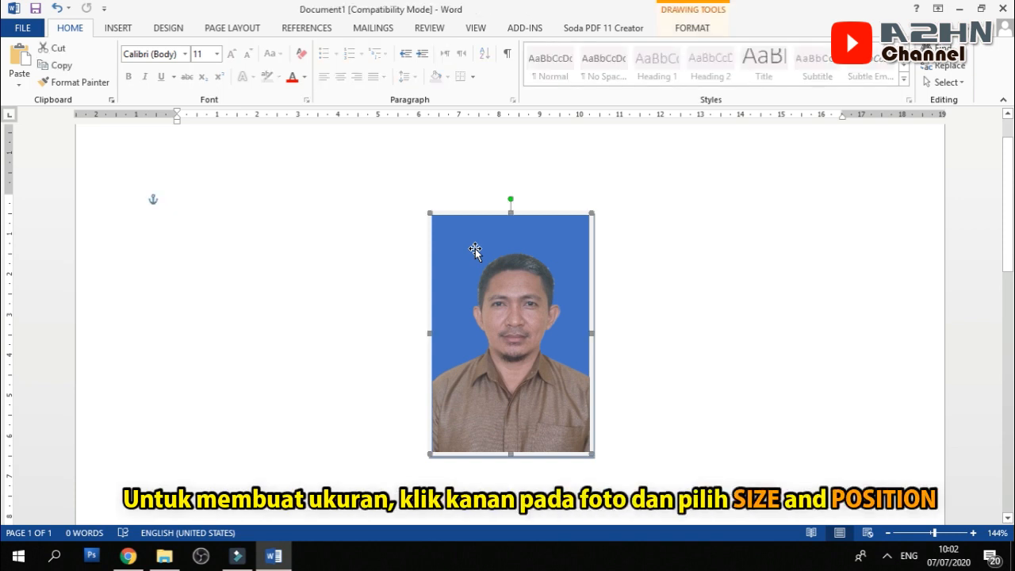
{"action": "right_click", "coordinate": [475, 250]}
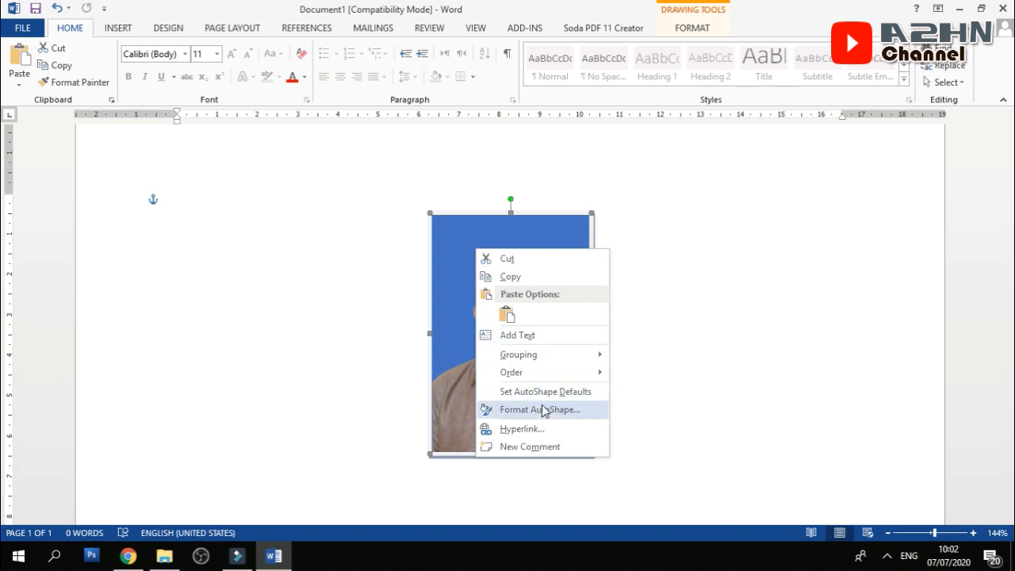
{"action": "left_click", "coordinate": [545, 410]}
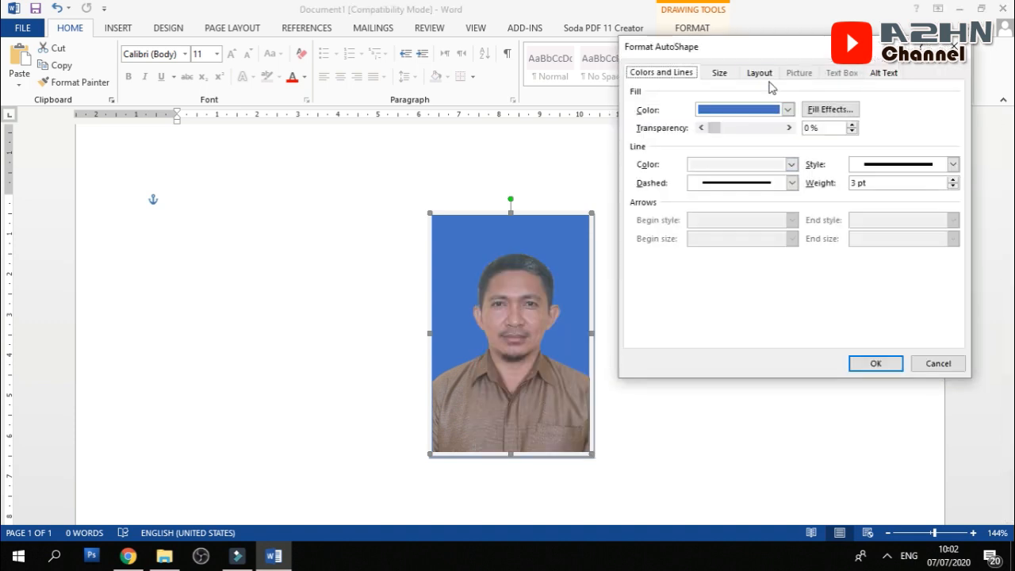
{"action": "left_click", "coordinate": [734, 75]}
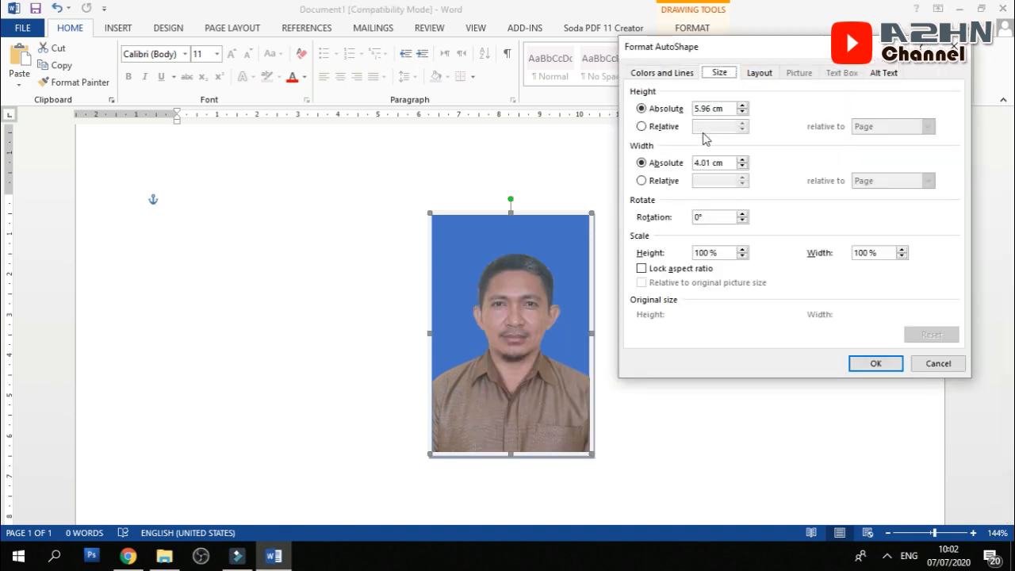
{"action": "left_click", "coordinate": [669, 164]}
{"action": "left_click", "coordinate": [677, 109]}
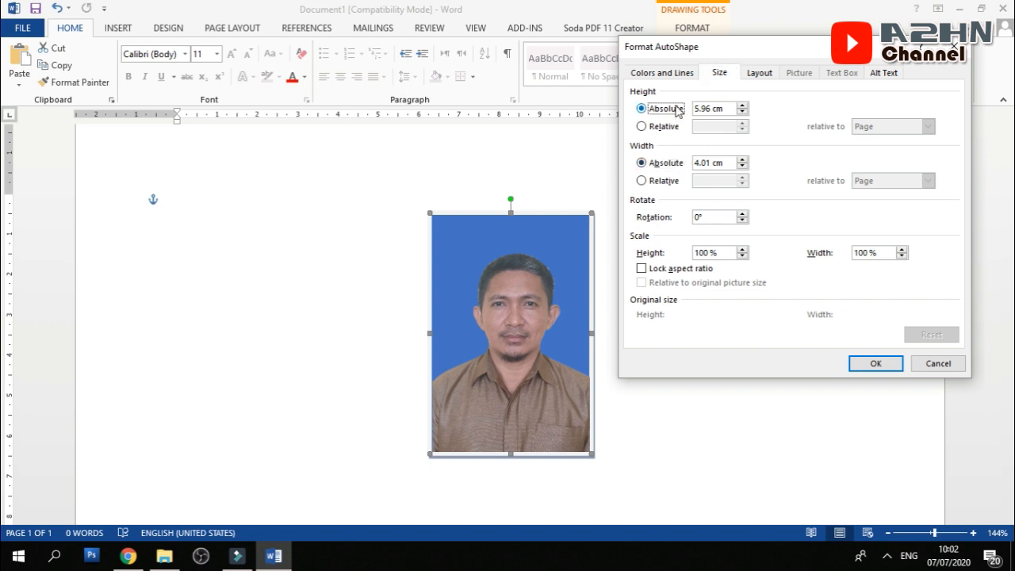
{"action": "left_click", "coordinate": [901, 368]}
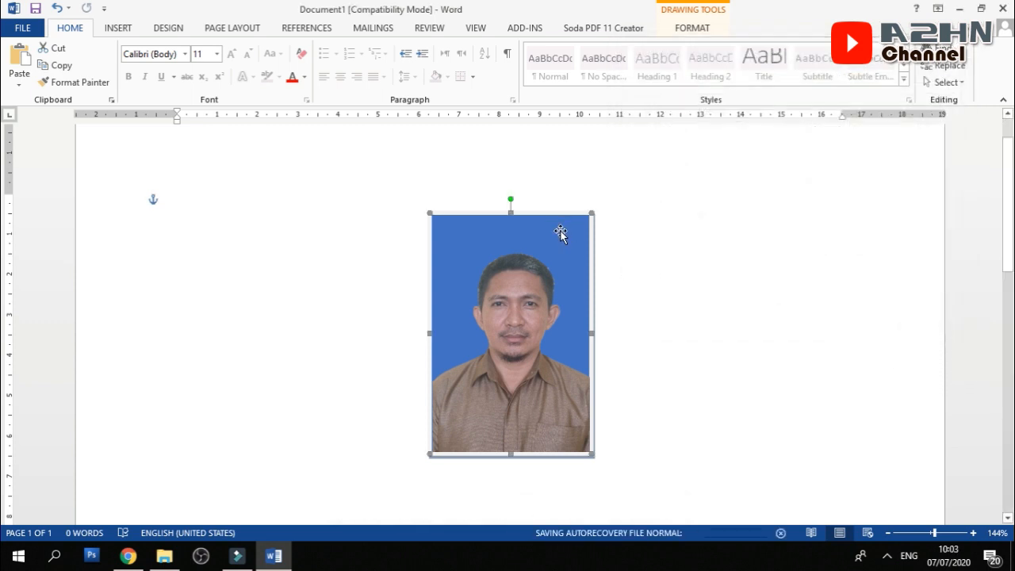
Move the blue rectangle to the page's left margin and place the cut-out photo back on top of it.
{"action": "scroll", "coordinate": [516, 243], "scroll_direction": "up", "scroll_amount": 1}
{"action": "left_click", "coordinate": [478, 245]}
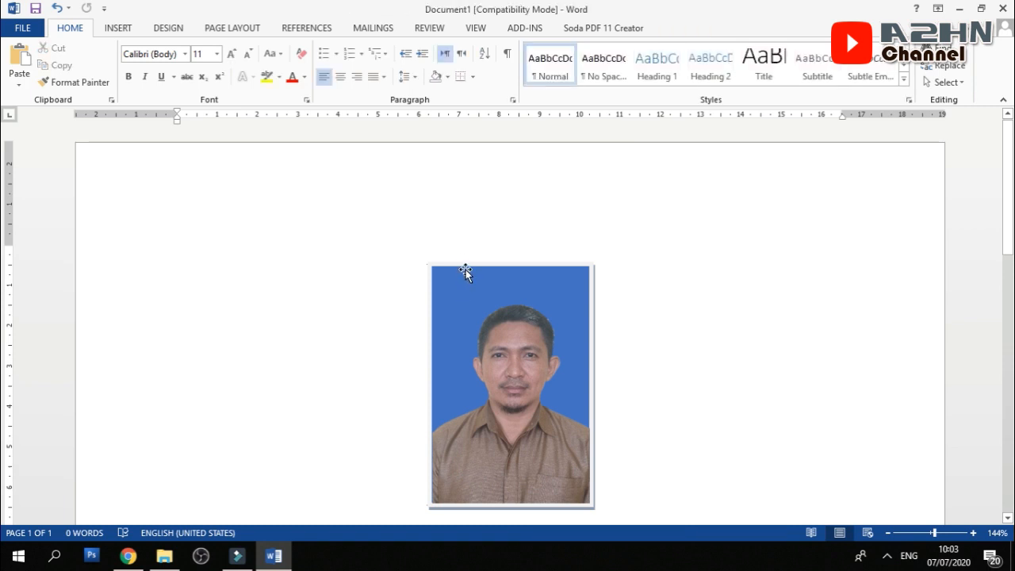
{"action": "left_click_drag", "start_coordinate": [466, 272], "coordinate": [212, 259]}
{"action": "scroll", "coordinate": [399, 325], "scroll_direction": "down", "scroll_amount": 1}
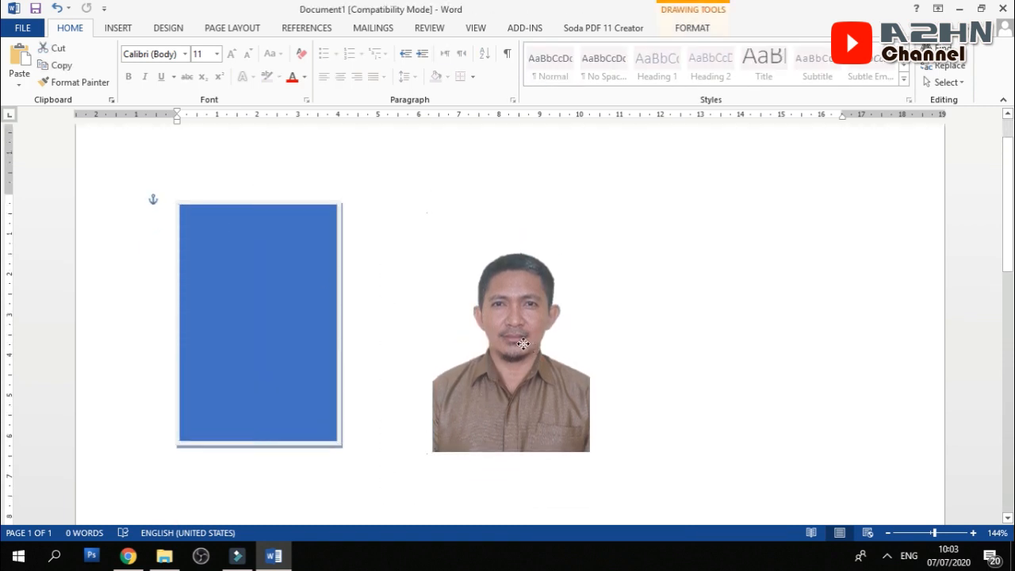
{"action": "left_click_drag", "start_coordinate": [524, 343], "coordinate": [272, 332]}
{"action": "left_click", "coordinate": [433, 261]}
Copy the blue rectangle, paste it and place the duplicate directly to the right of the finished photo.
{"action": "left_click", "coordinate": [316, 216]}
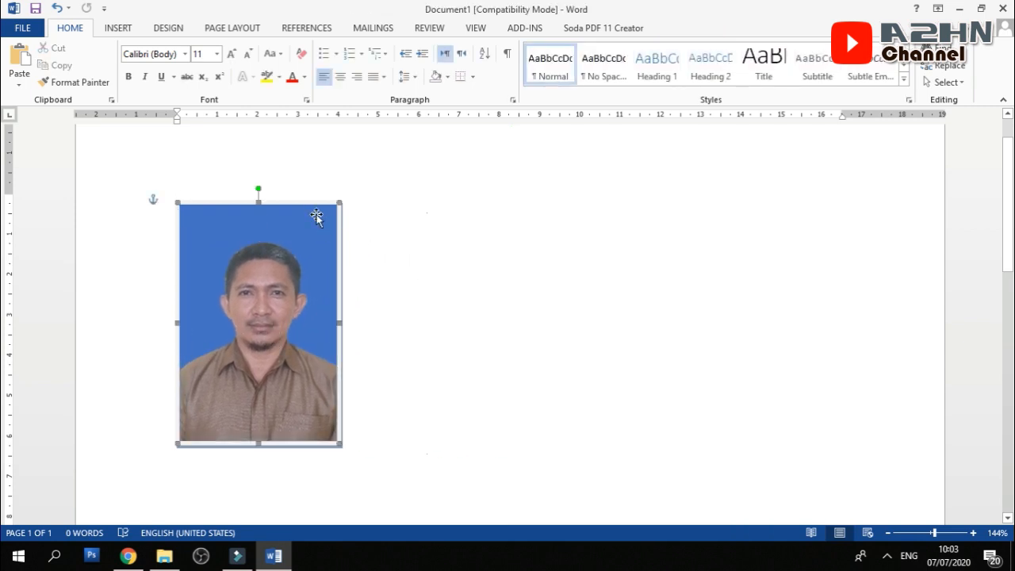
{"action": "right_click", "coordinate": [317, 214]}
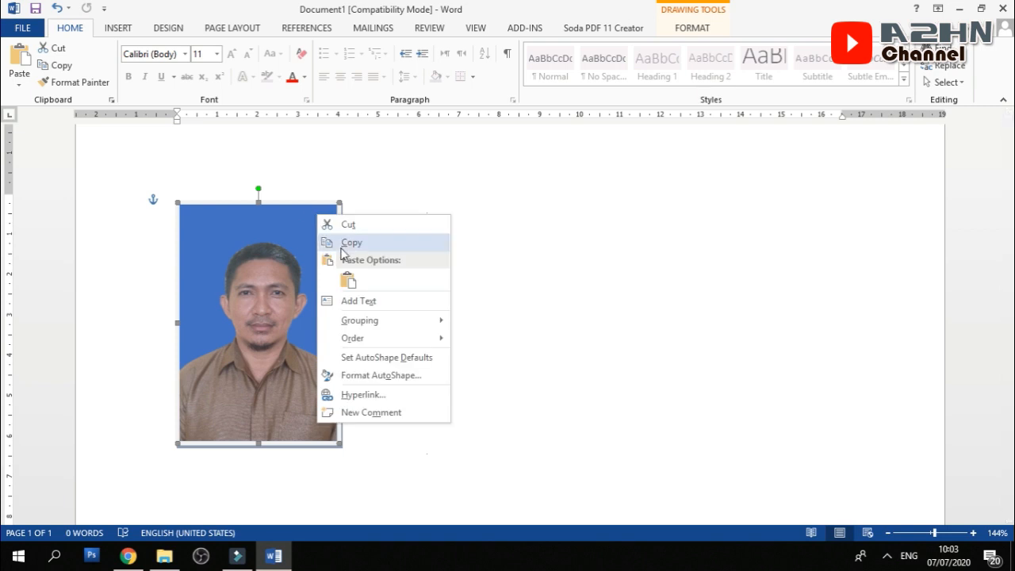
{"action": "left_click", "coordinate": [368, 246]}
{"action": "left_click", "coordinate": [479, 282]}
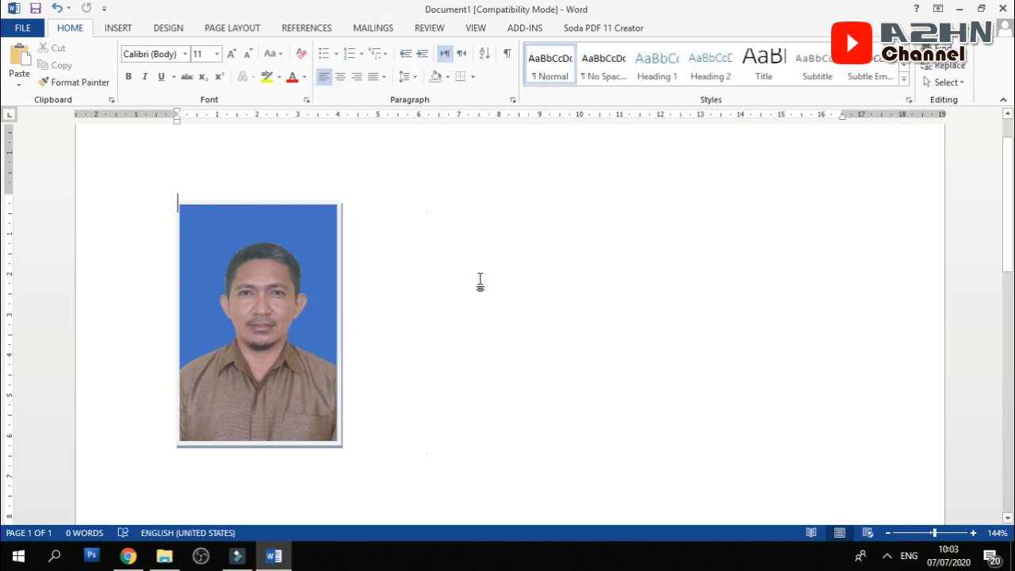
{"action": "right_click", "coordinate": [480, 282]}
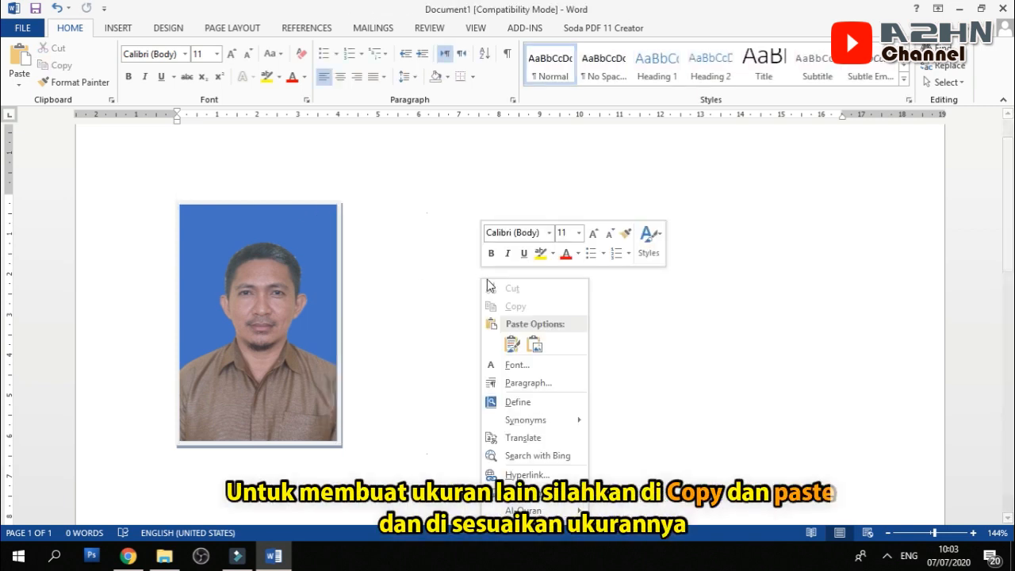
{"action": "left_click", "coordinate": [15, 79]}
{"action": "left_click", "coordinate": [17, 83]}
{"action": "left_click", "coordinate": [36, 138]}
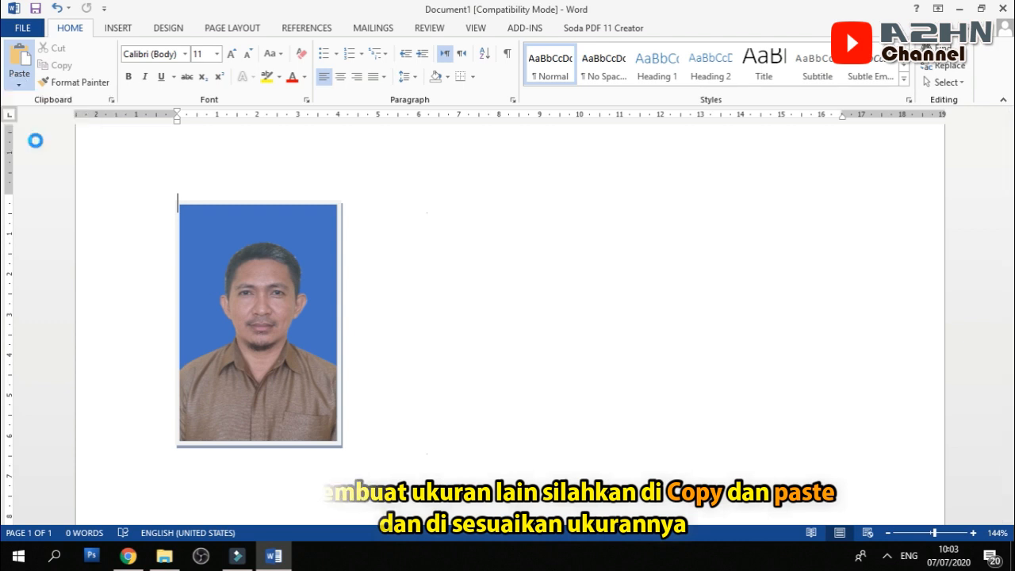
{"action": "left_click", "coordinate": [667, 378]}
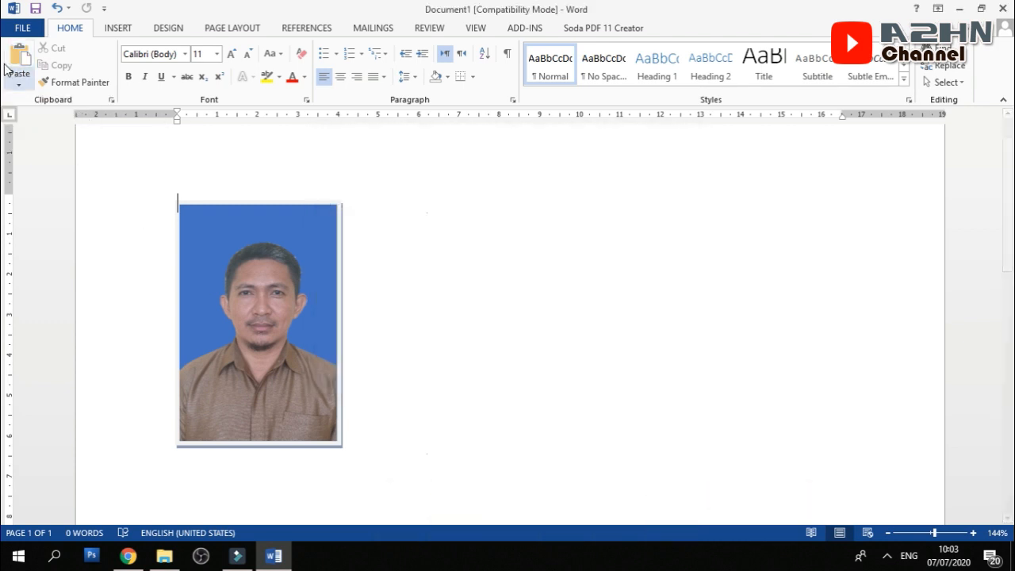
{"action": "left_click", "coordinate": [12, 55]}
{"action": "left_click_drag", "start_coordinate": [267, 278], "coordinate": [426, 263]}
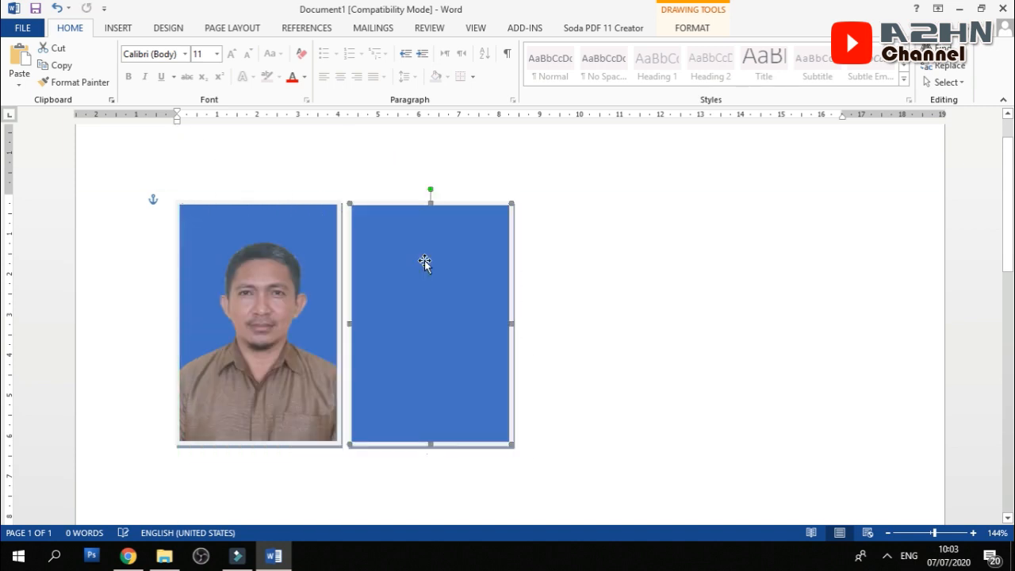
Set the duplicate blue rectangle's absolute width to 3 cm and its absolute height to 4 cm.
{"action": "right_click", "coordinate": [425, 261]}
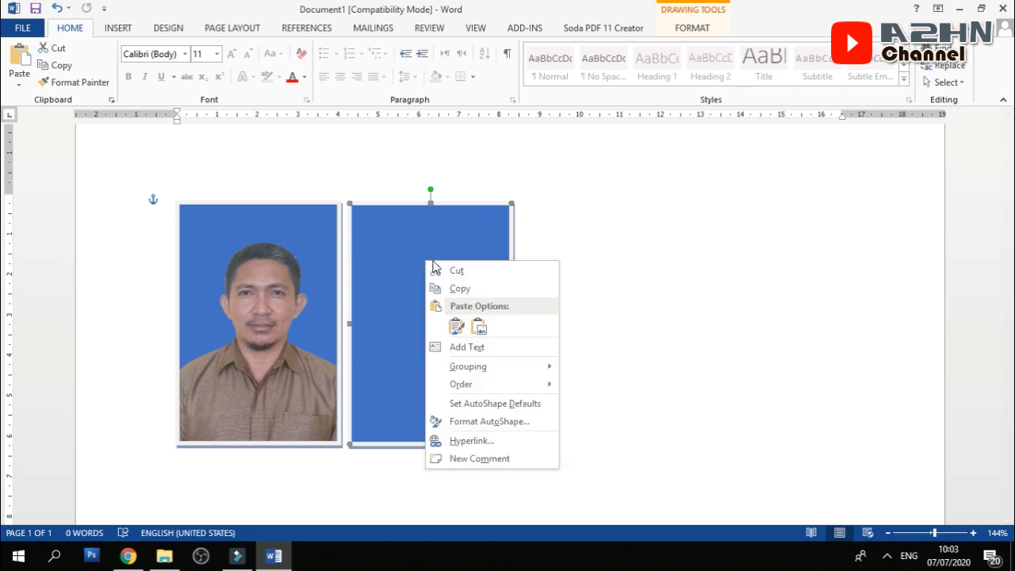
{"action": "left_click", "coordinate": [482, 421]}
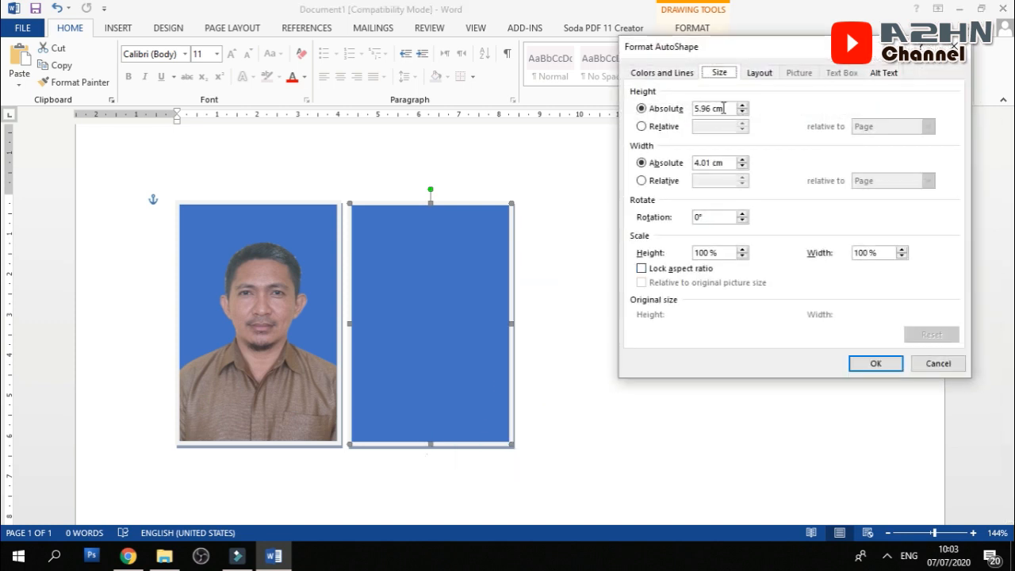
{"action": "left_click", "coordinate": [724, 108]}
{"action": "left_click_drag", "start_coordinate": [713, 162], "coordinate": [621, 166]}
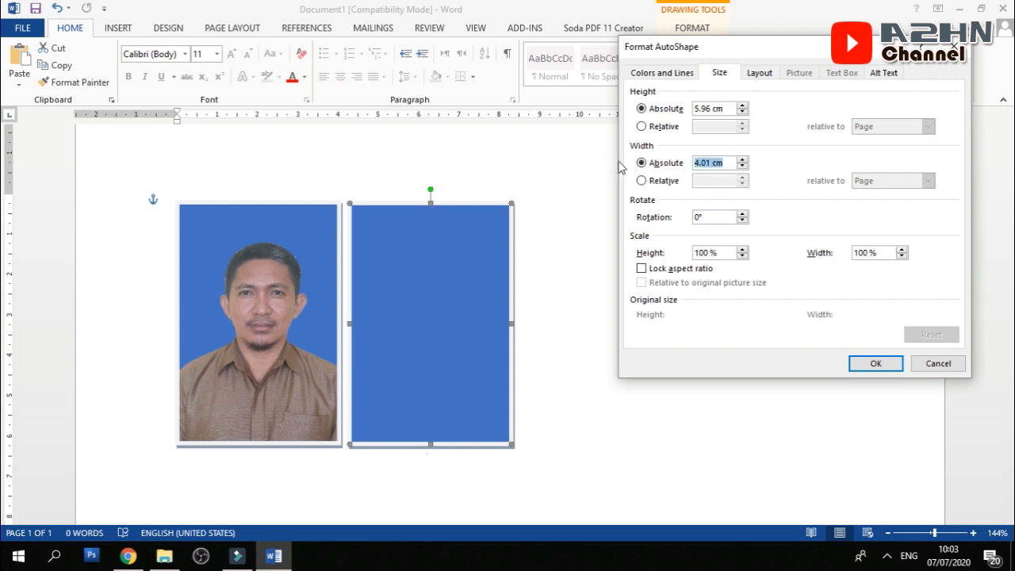
{"action": "type", "text": "3"}
{"action": "left_click_drag", "start_coordinate": [729, 108], "coordinate": [636, 104]}
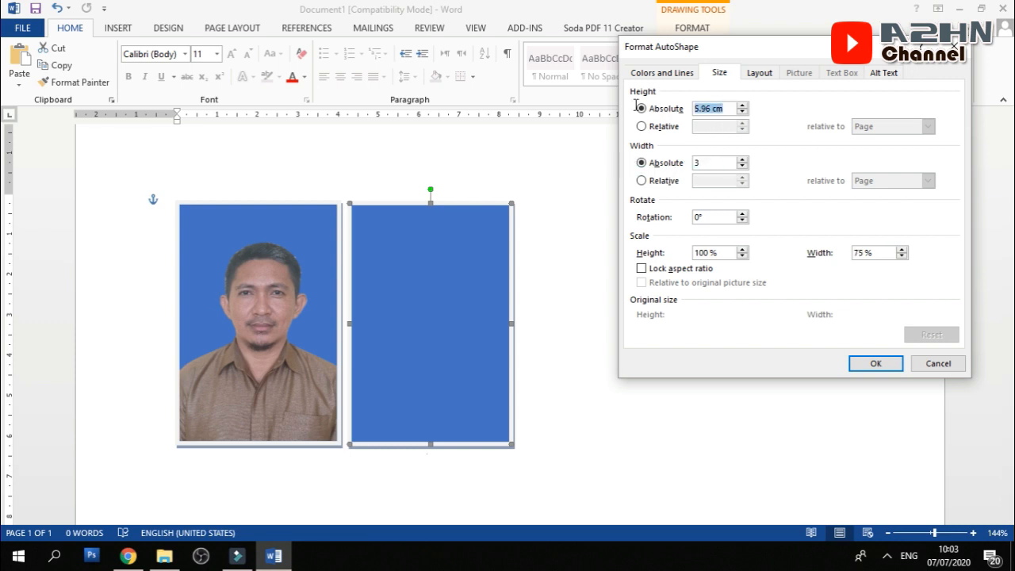
{"action": "type", "text": "4"}
{"action": "left_click", "coordinate": [876, 363]}
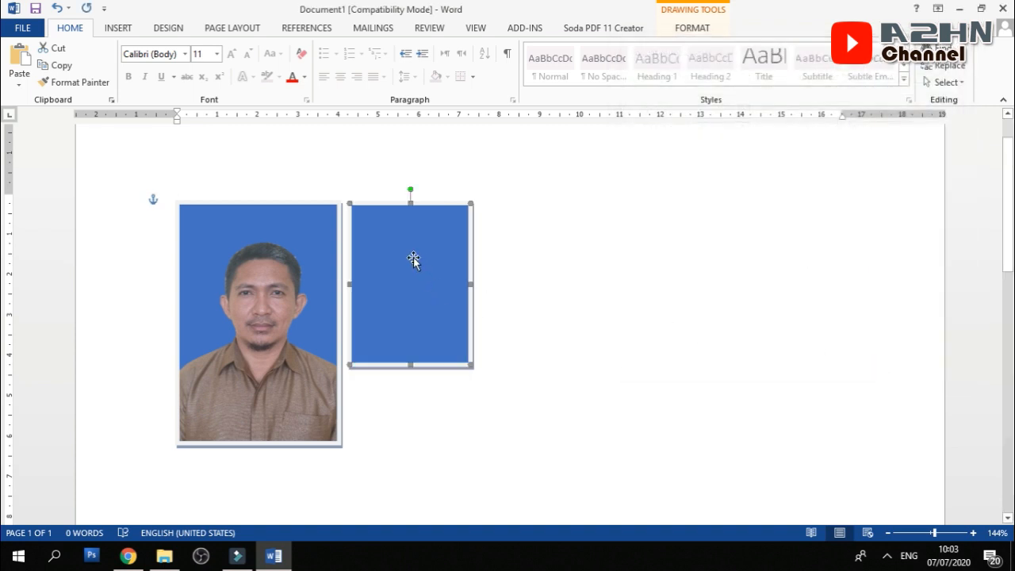
Copy the cut-out portrait from the large photo, paste it and place the duplicate over the 3 × 4 cm blue rectangle.
{"action": "left_click", "coordinate": [265, 311]}
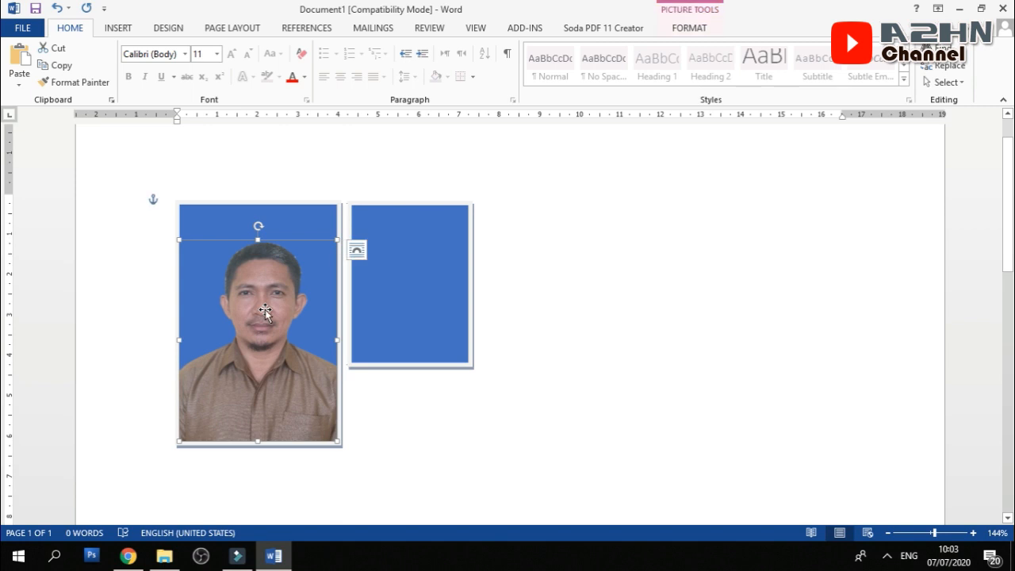
{"action": "right_click", "coordinate": [265, 312]}
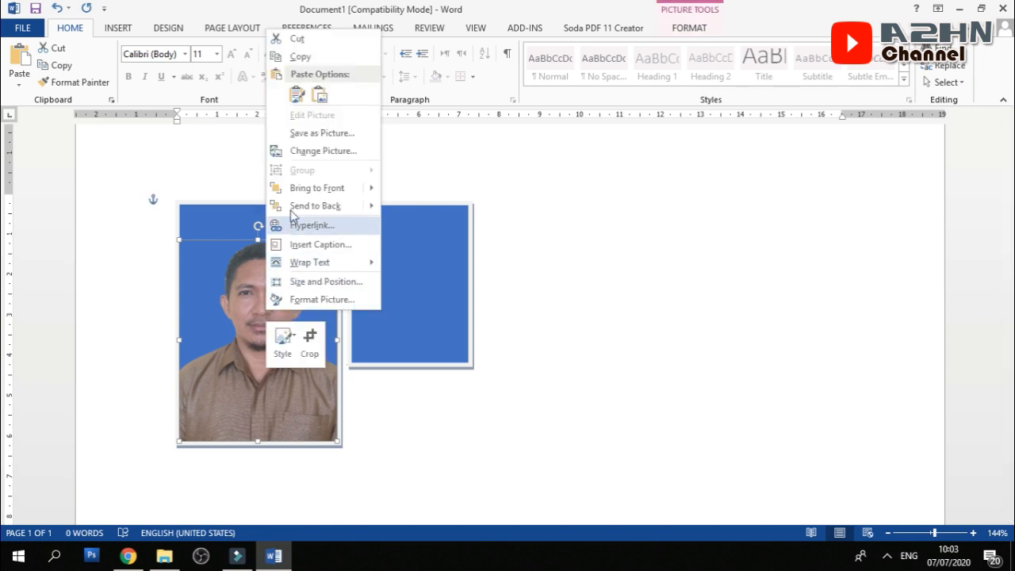
{"action": "left_click", "coordinate": [300, 57]}
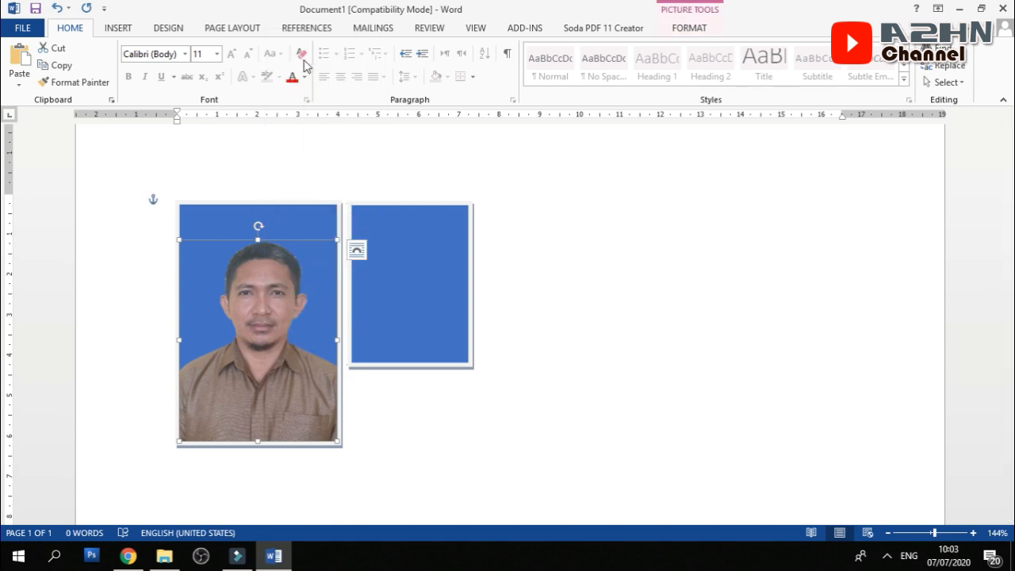
{"action": "left_click", "coordinate": [16, 62]}
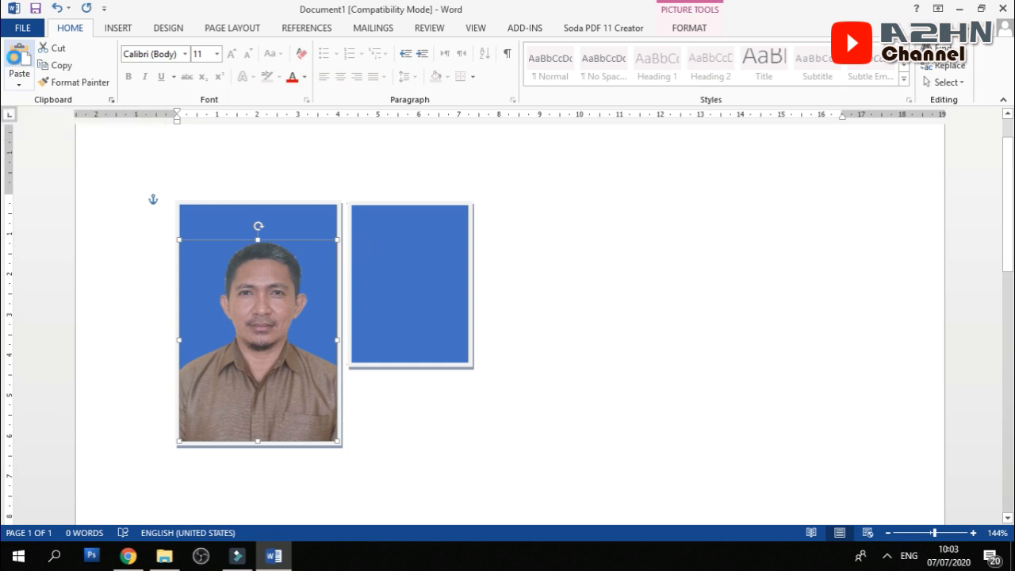
{"action": "left_click_drag", "start_coordinate": [276, 349], "coordinate": [397, 355]}
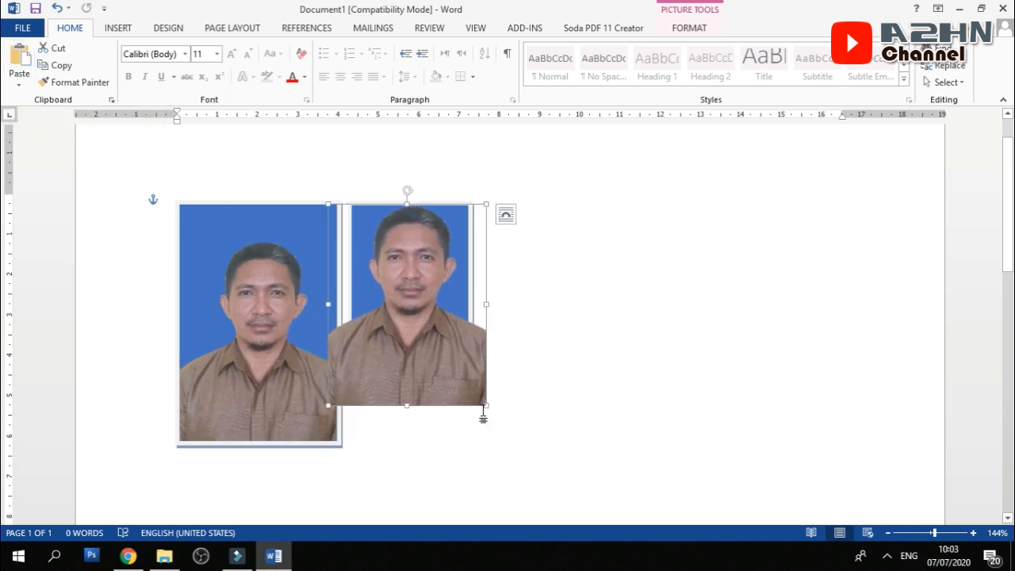
Shrink the duplicate portrait to the 3 × 4 cm rectangle's inner width and lower edge, and stretch it to about 3.7 cm high.
{"action": "left_click_drag", "start_coordinate": [486, 404], "coordinate": [470, 301]}
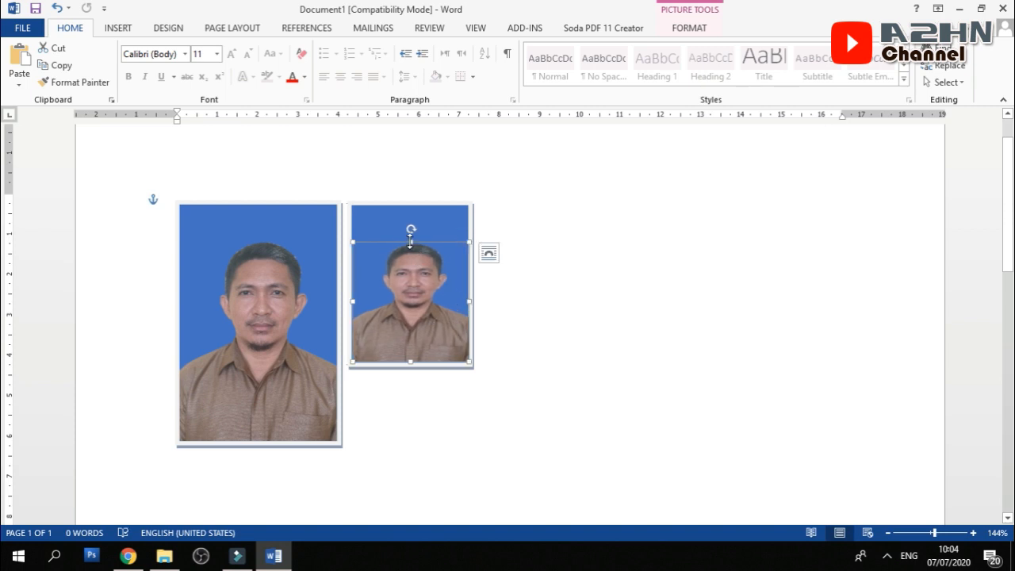
{"action": "left_click_drag", "start_coordinate": [410, 241], "coordinate": [406, 212]}
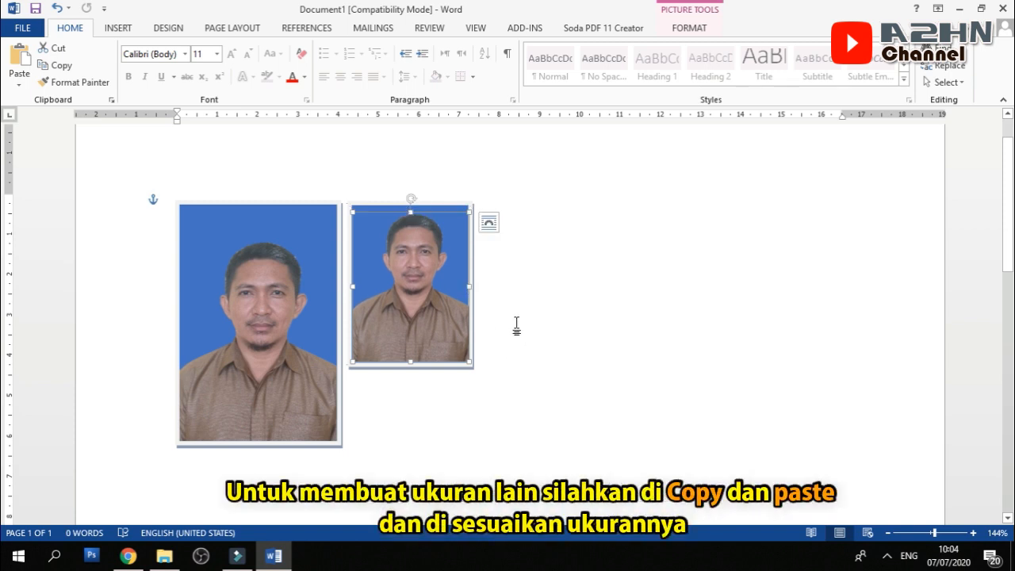
{"action": "left_click", "coordinate": [554, 287]}
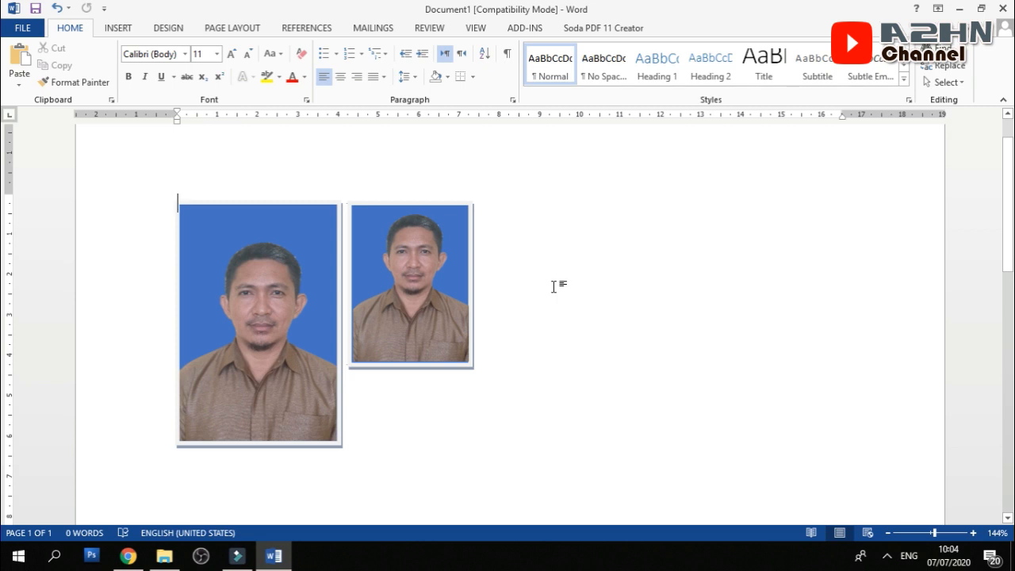
Copy the 3 × 4 cm blue rectangle, paste it and place the duplicate directly to the right of the second photo.
{"action": "left_click", "coordinate": [459, 221]}
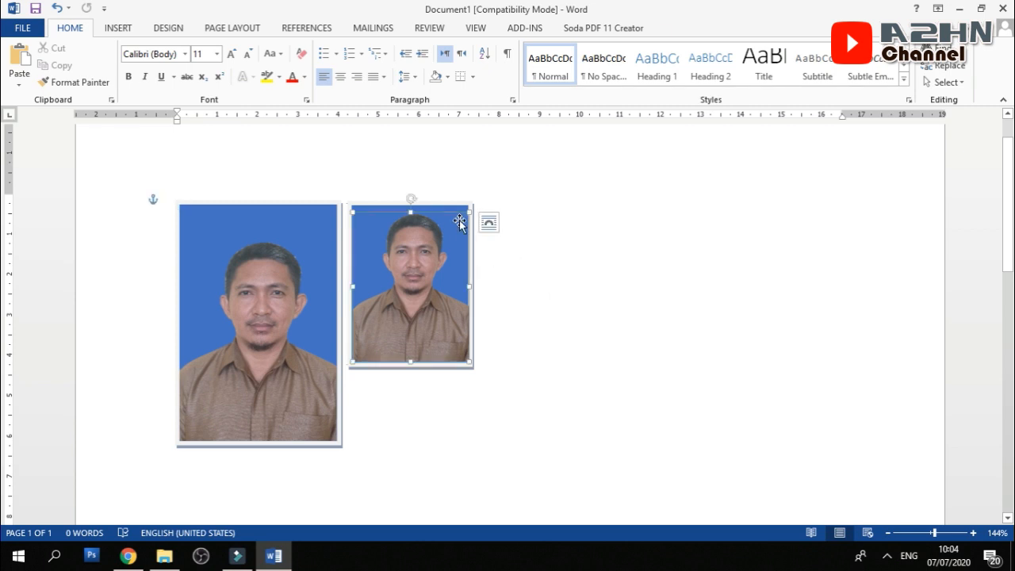
{"action": "left_click", "coordinate": [473, 156]}
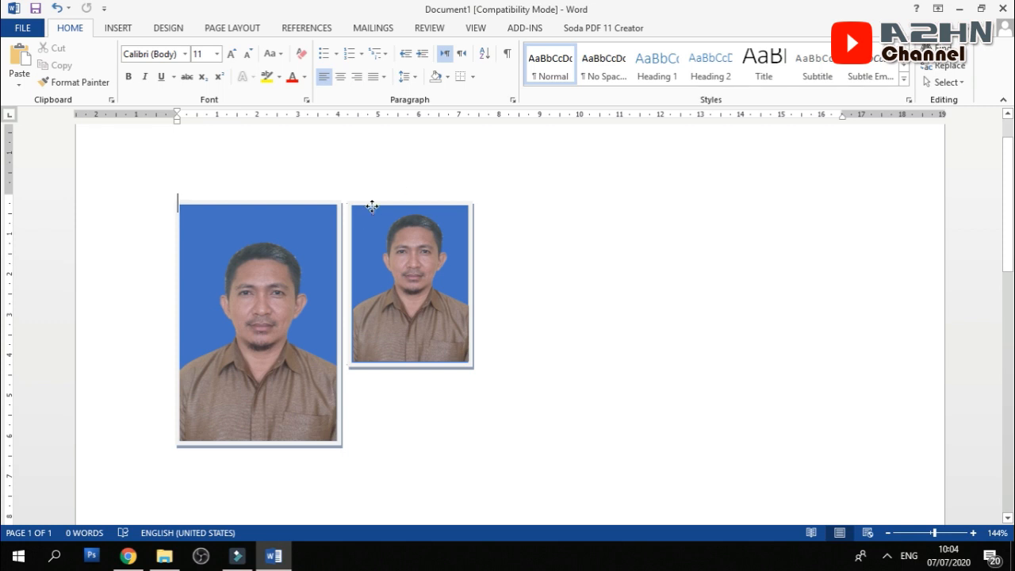
{"action": "left_click", "coordinate": [374, 208]}
{"action": "right_click", "coordinate": [374, 210]}
{"action": "left_click", "coordinate": [404, 234]}
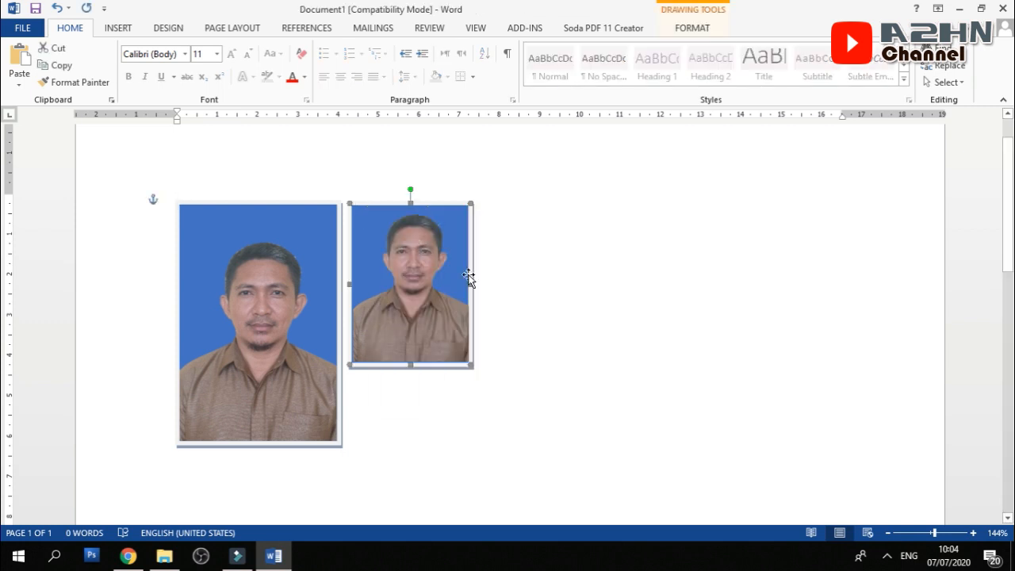
{"action": "left_click", "coordinate": [529, 300]}
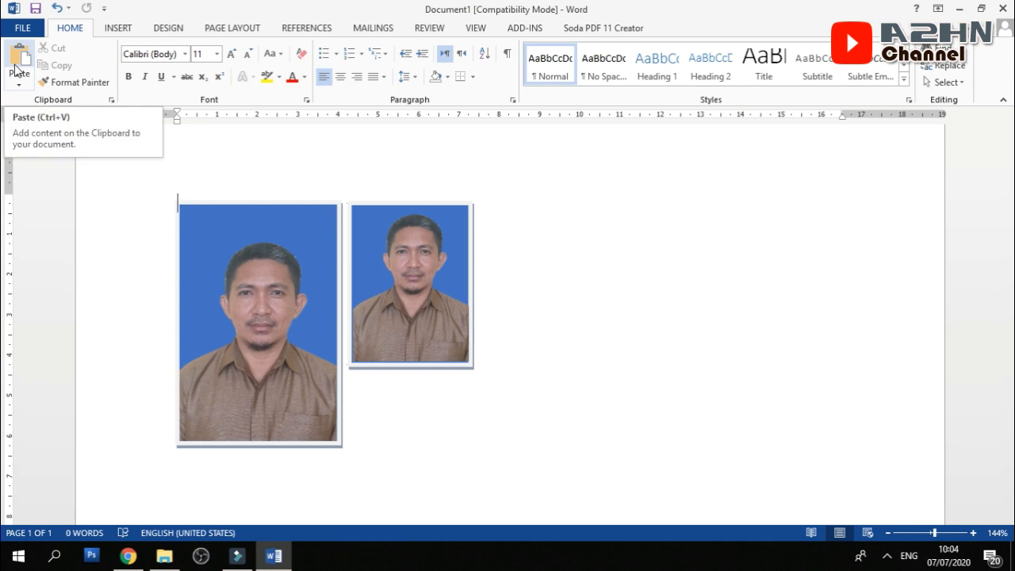
{"action": "left_click", "coordinate": [18, 70]}
{"action": "left_click_drag", "start_coordinate": [463, 281], "coordinate": [569, 267]}
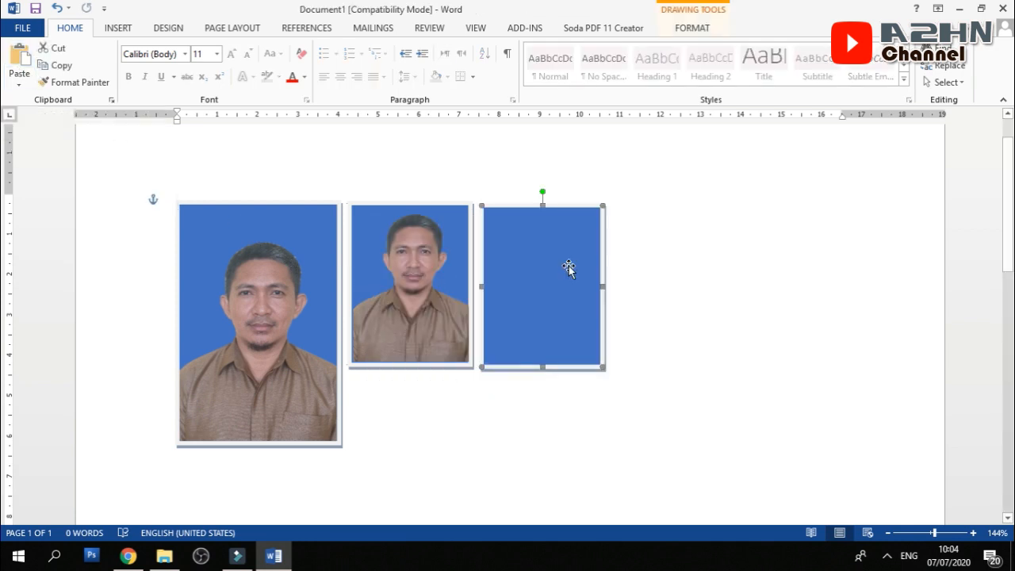
{"action": "left_click_drag", "start_coordinate": [525, 241], "coordinate": [526, 244]}
Set the third rectangle's absolute width to 2 cm and its absolute height to 3 cm.
{"action": "right_click", "coordinate": [525, 242]}
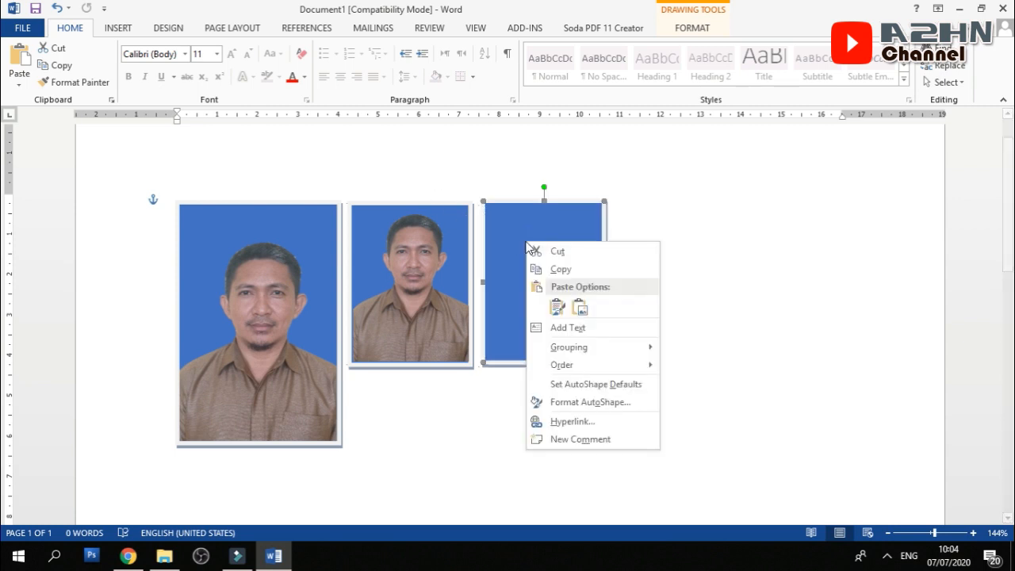
{"action": "left_click", "coordinate": [591, 402]}
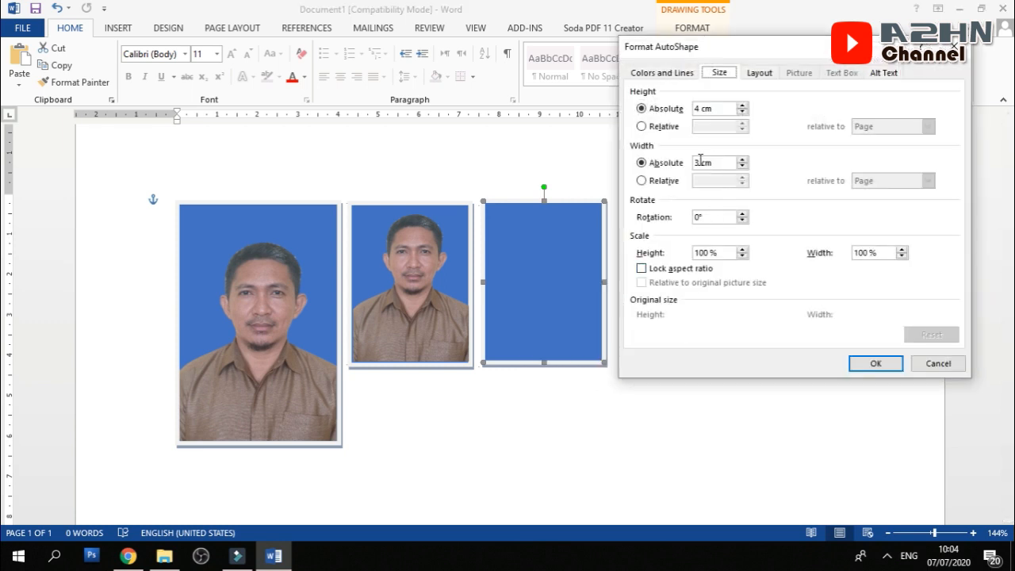
{"action": "double_click", "coordinate": [700, 161]}
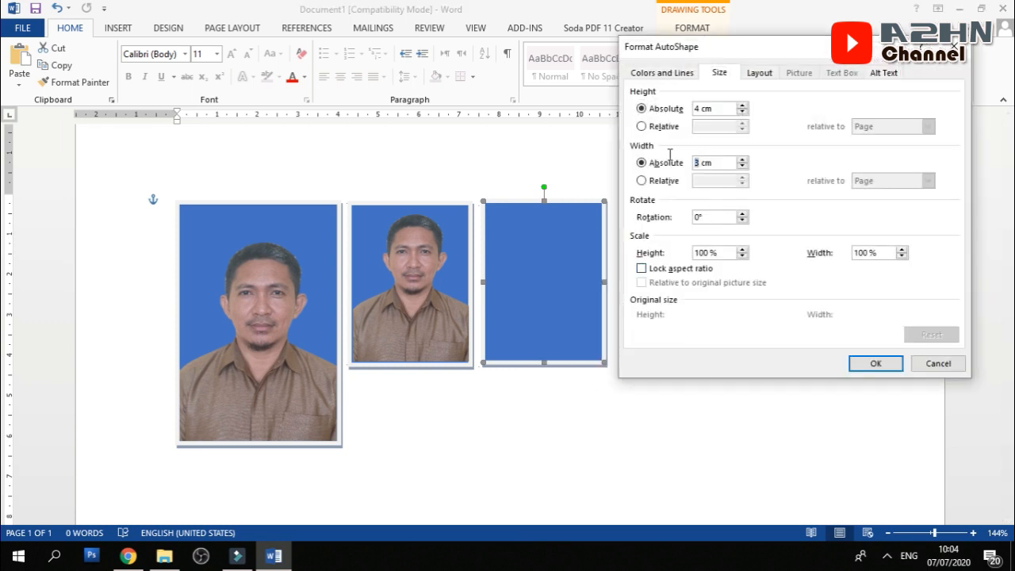
{"action": "type", "text": "2"}
{"action": "double_click", "coordinate": [695, 108]}
{"action": "left_click", "coordinate": [873, 364]}
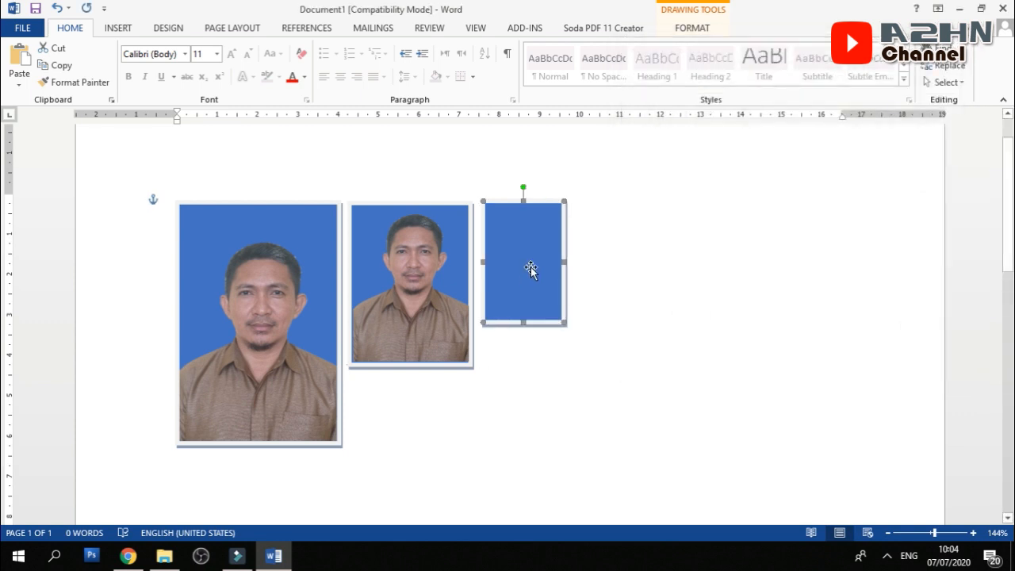
Change the third rectangle's fill color to red and widen it to 2.1 cm.
{"action": "left_click", "coordinate": [689, 29]}
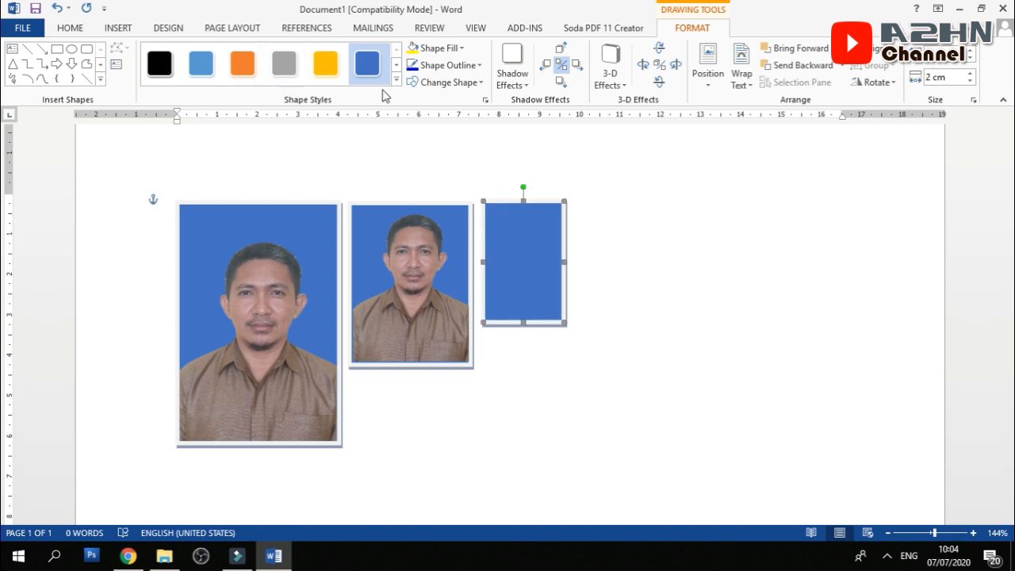
{"action": "right_click", "coordinate": [512, 261]}
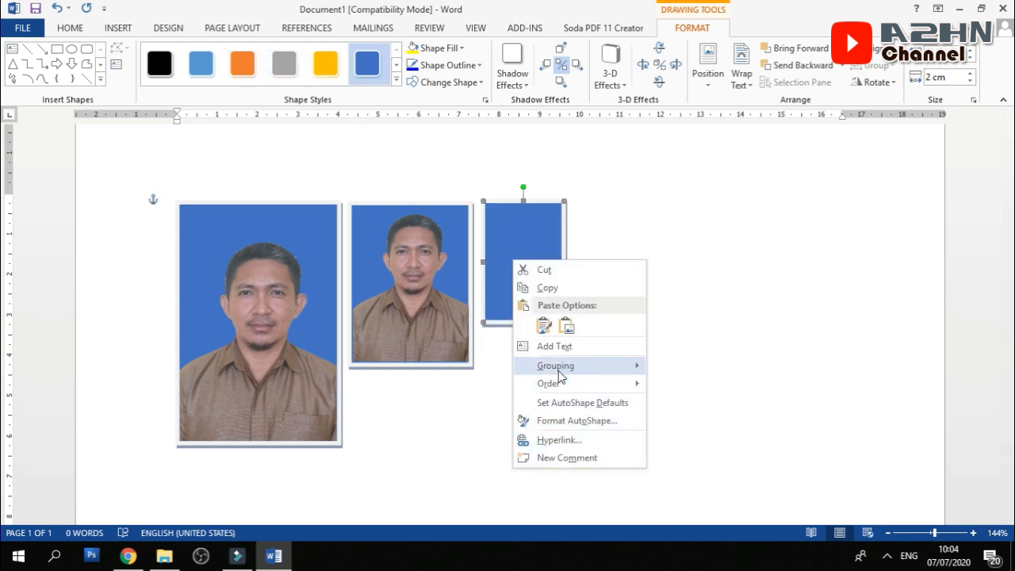
{"action": "left_click", "coordinate": [581, 420]}
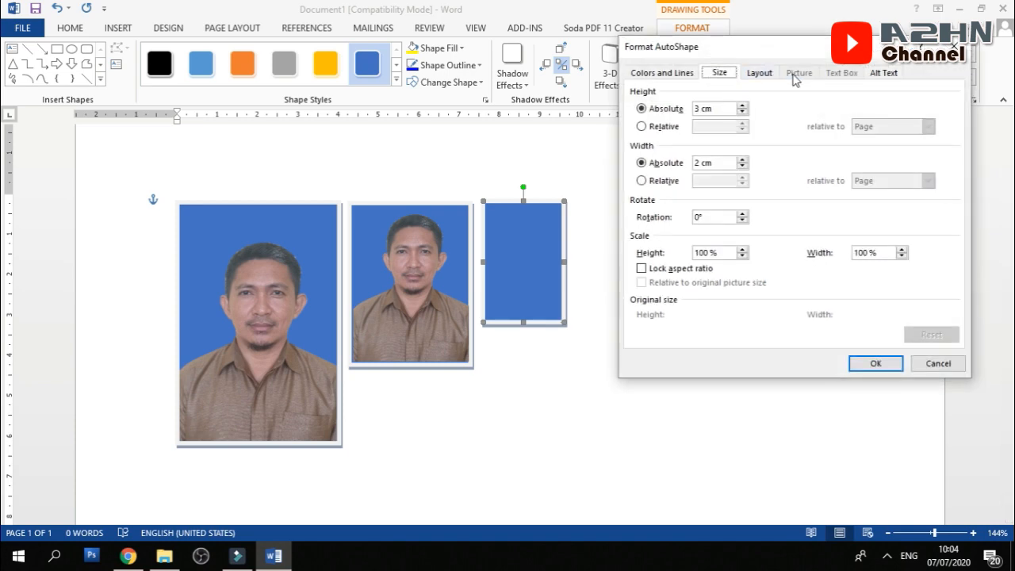
{"action": "left_click", "coordinate": [759, 73]}
{"action": "left_click", "coordinate": [680, 73]}
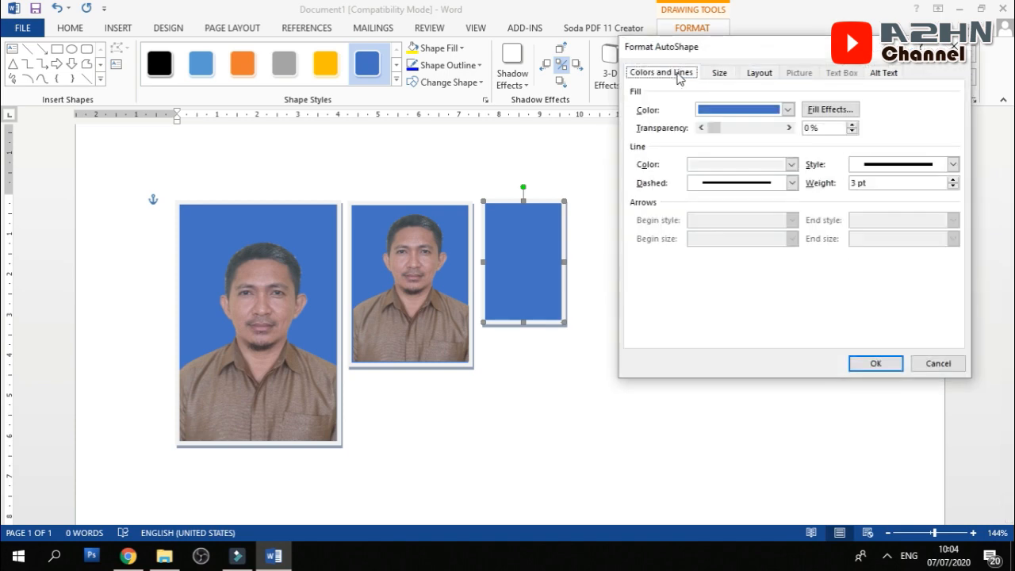
{"action": "left_click", "coordinate": [788, 109]}
{"action": "left_click", "coordinate": [716, 224]}
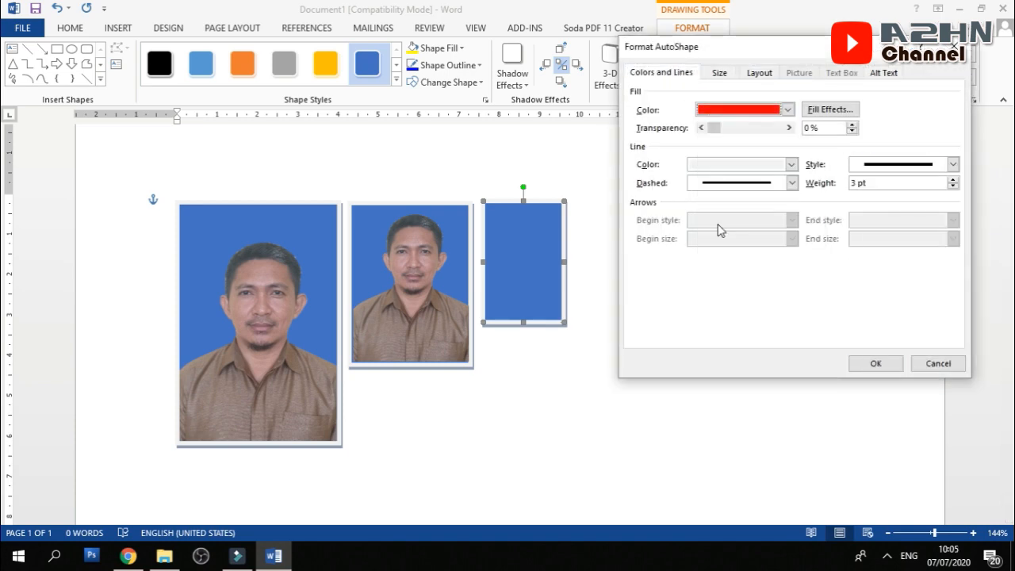
{"action": "left_click", "coordinate": [877, 366]}
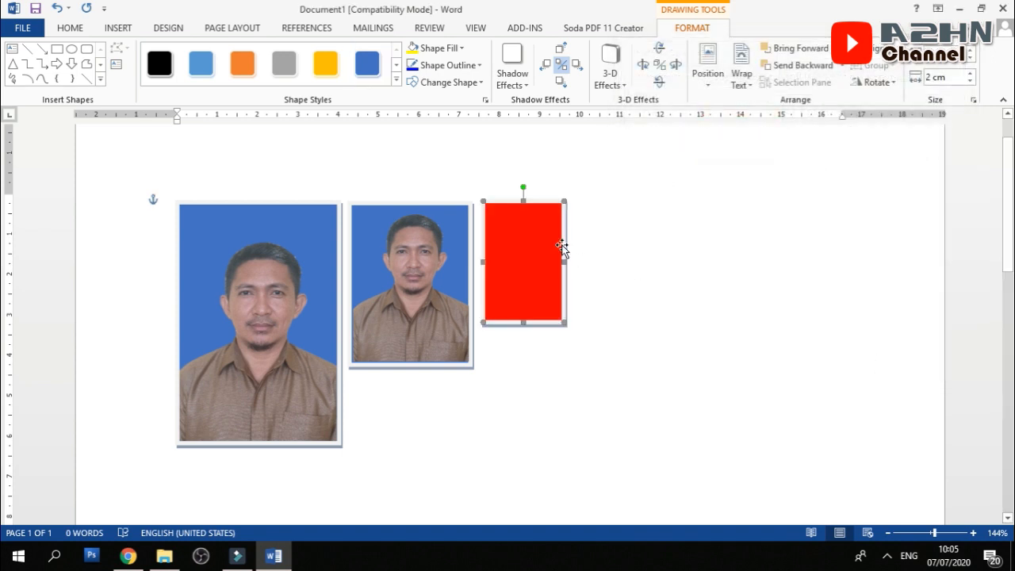
{"action": "left_click_drag", "start_coordinate": [564, 259], "coordinate": [568, 260]}
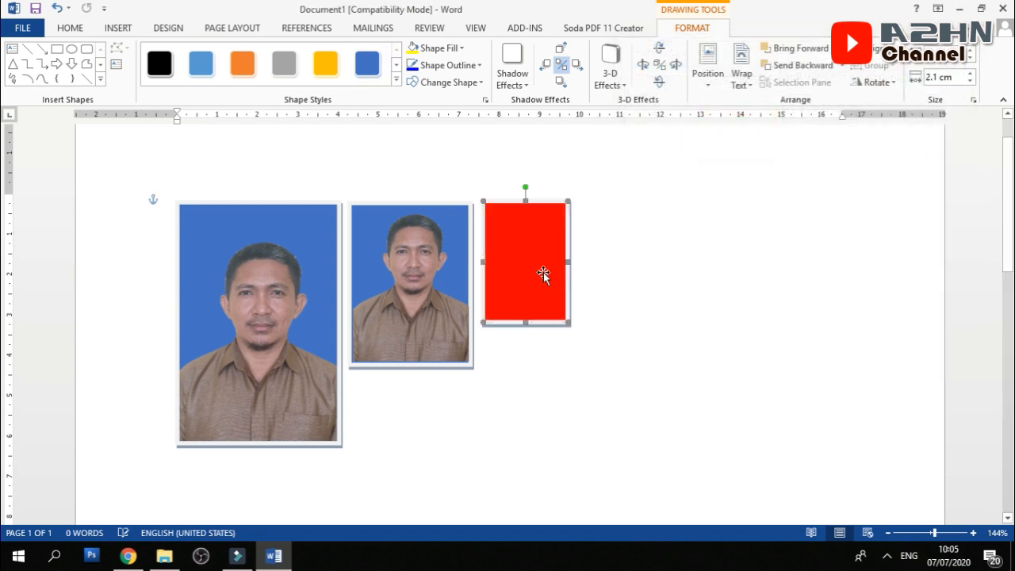
Copy the portrait from the 3 × 4 cm photo, paste it and place the duplicate over the red rectangle, aligned with its lower edge.
{"action": "left_click", "coordinate": [429, 260]}
{"action": "right_click", "coordinate": [429, 260]}
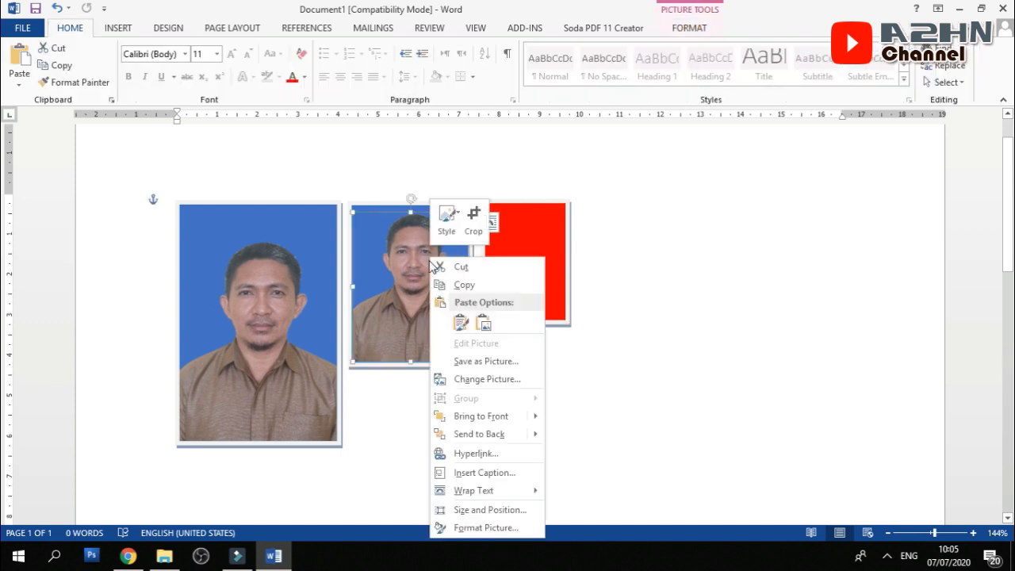
{"action": "left_click", "coordinate": [463, 286]}
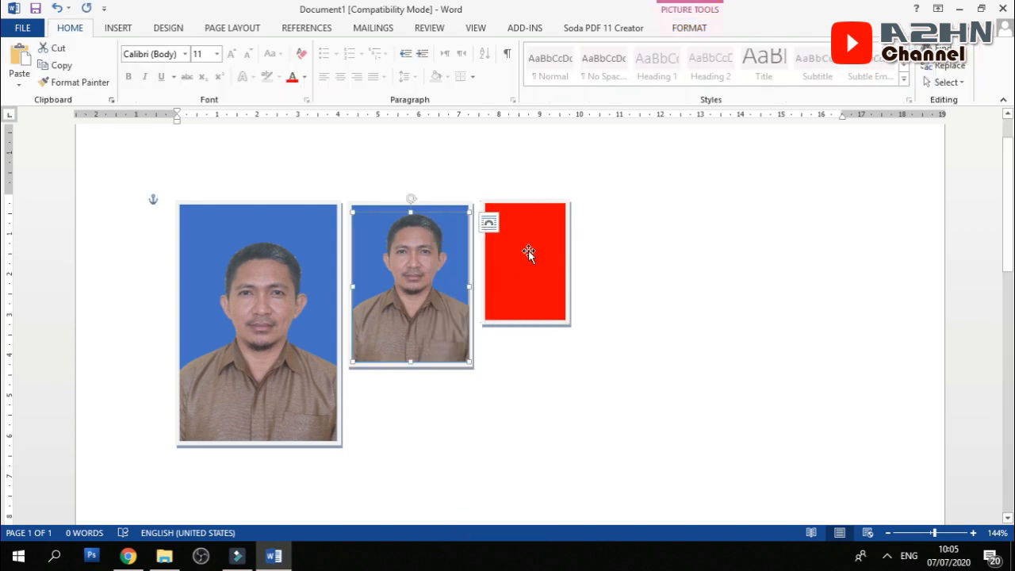
{"action": "left_click", "coordinate": [528, 253]}
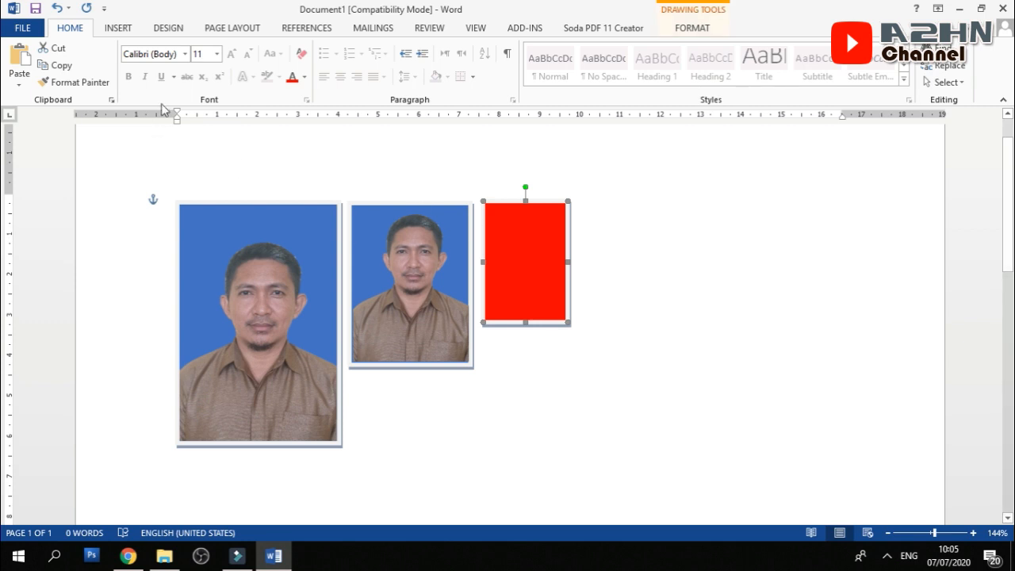
{"action": "left_click", "coordinate": [19, 63]}
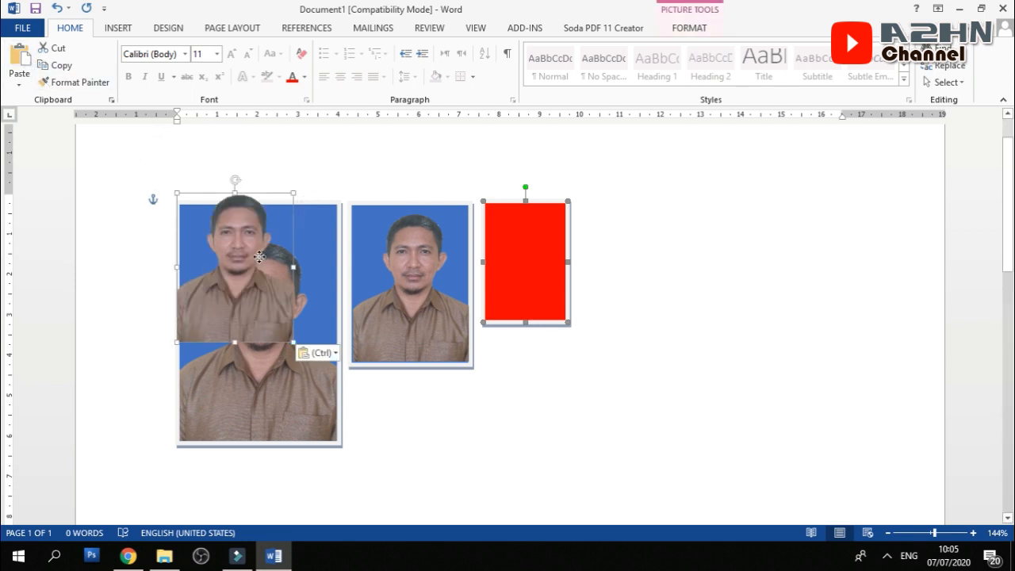
{"action": "left_click_drag", "start_coordinate": [260, 257], "coordinate": [540, 231]}
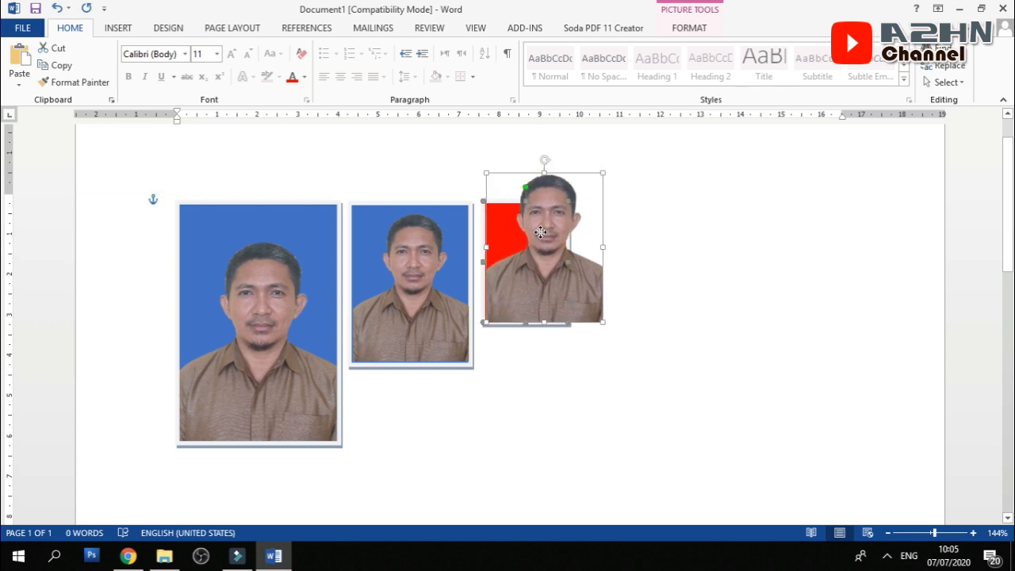
Shrink the duplicate portrait to the red rectangle's inner width and reduce its height to about 2.5 cm, leaving red above the head.
{"action": "left_click_drag", "start_coordinate": [603, 246], "coordinate": [567, 246]}
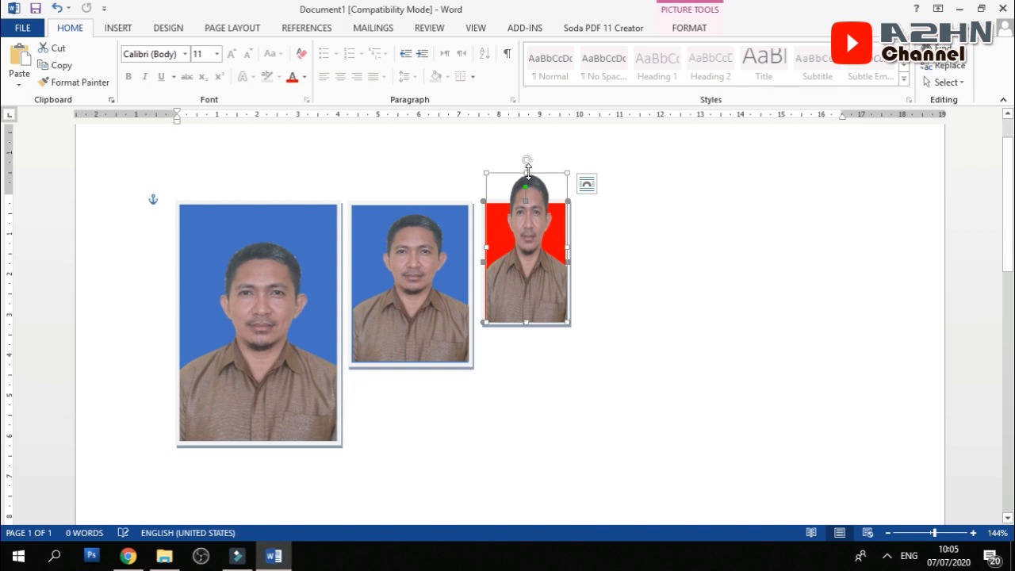
{"action": "left_click_drag", "start_coordinate": [526, 176], "coordinate": [525, 220]}
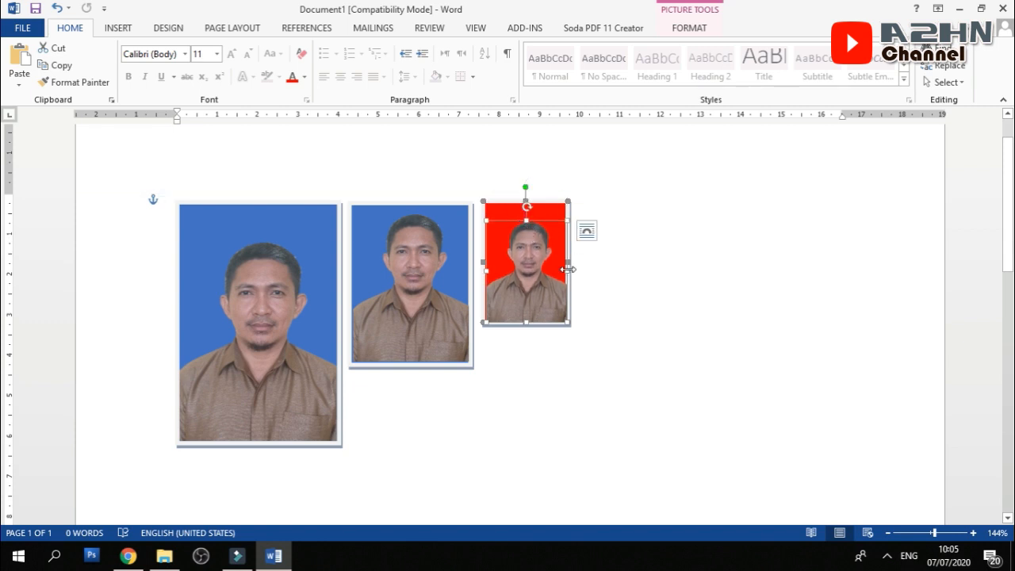
{"action": "left_click_drag", "start_coordinate": [568, 268], "coordinate": [566, 269]}
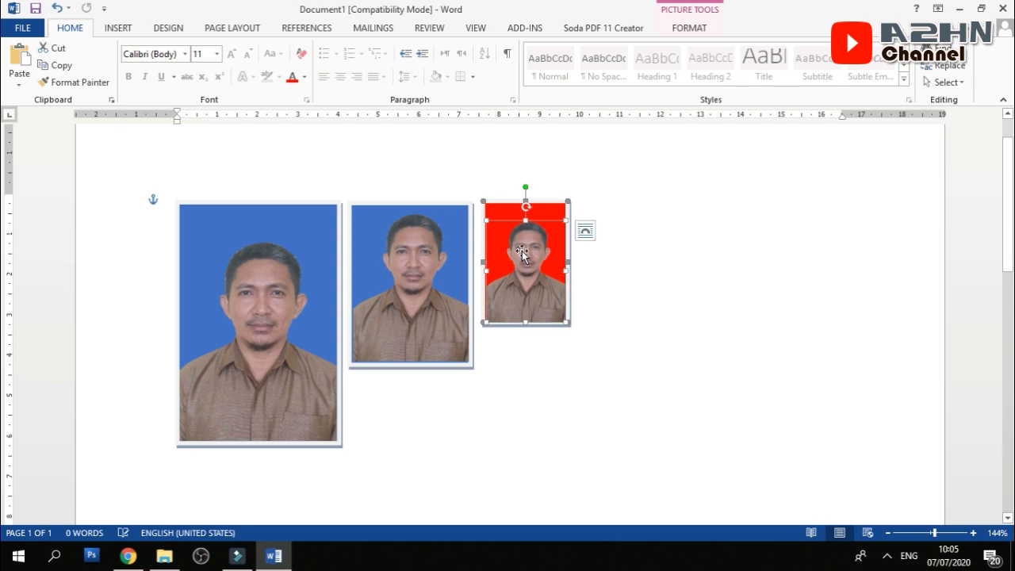
{"action": "left_click", "coordinate": [650, 322]}
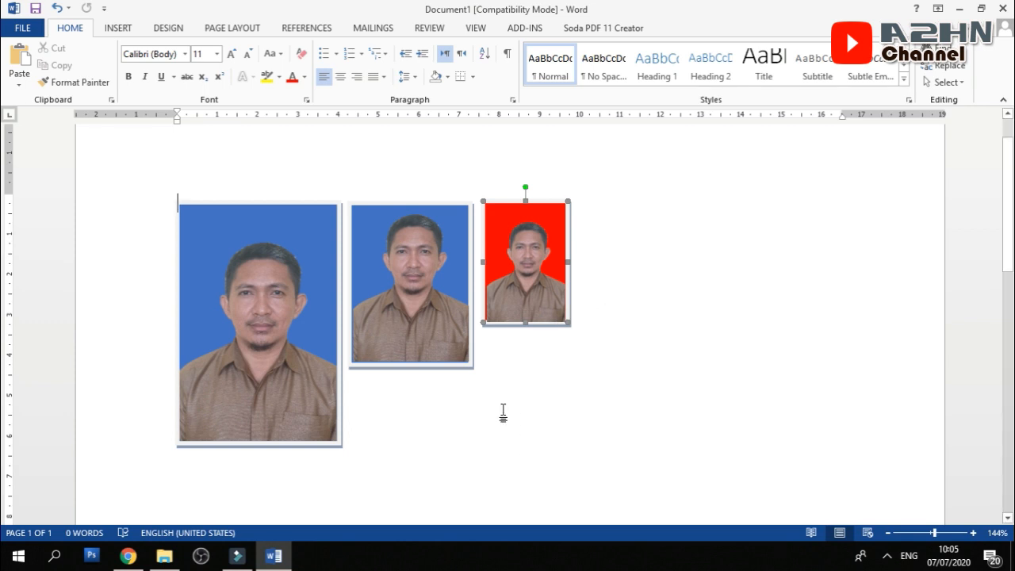
{"action": "left_click", "coordinate": [321, 218], "text": "shift"}
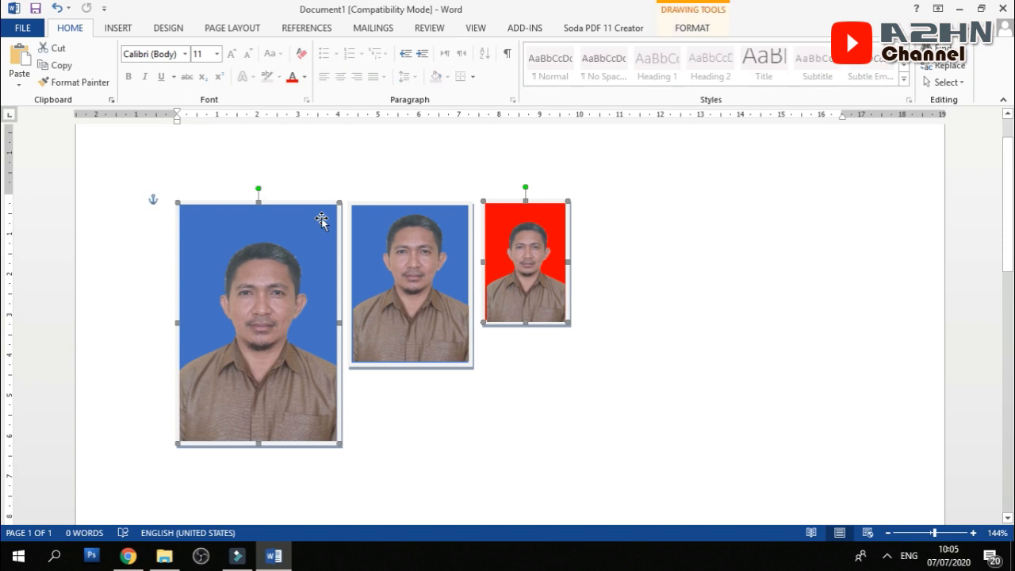
{"action": "right_click", "coordinate": [322, 220]}
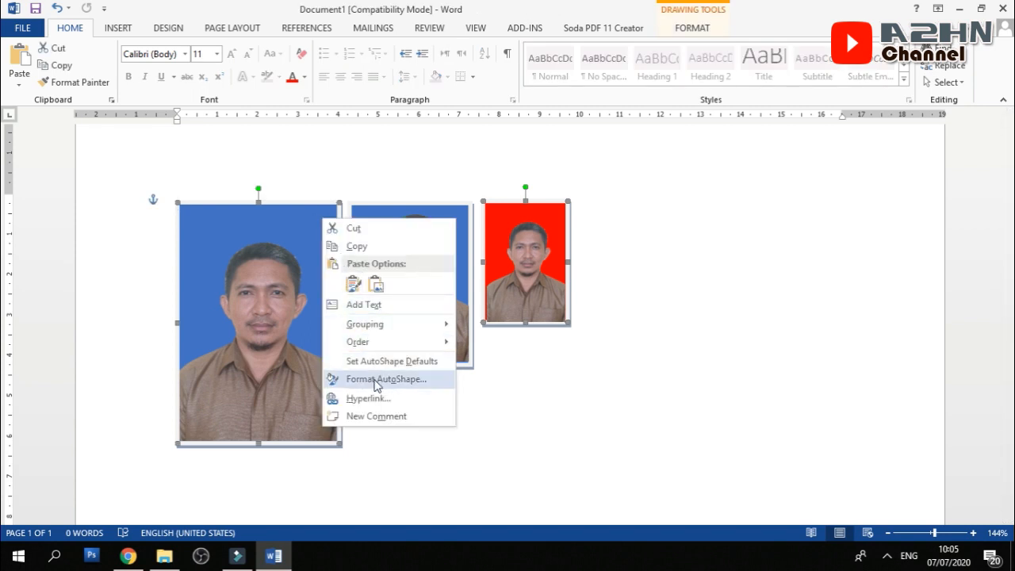
{"action": "left_click", "coordinate": [275, 209]}
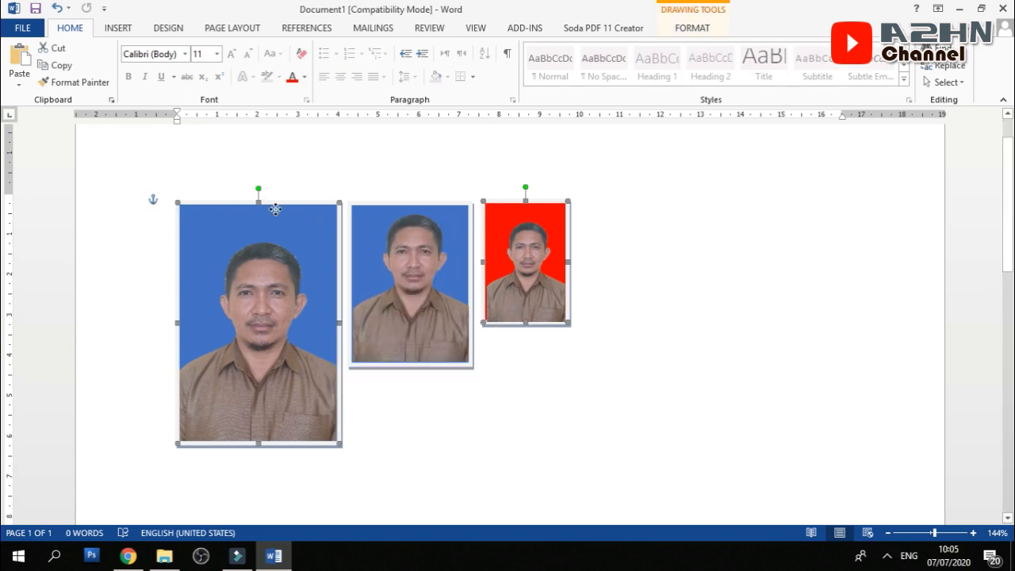
{"action": "left_click", "coordinate": [694, 27]}
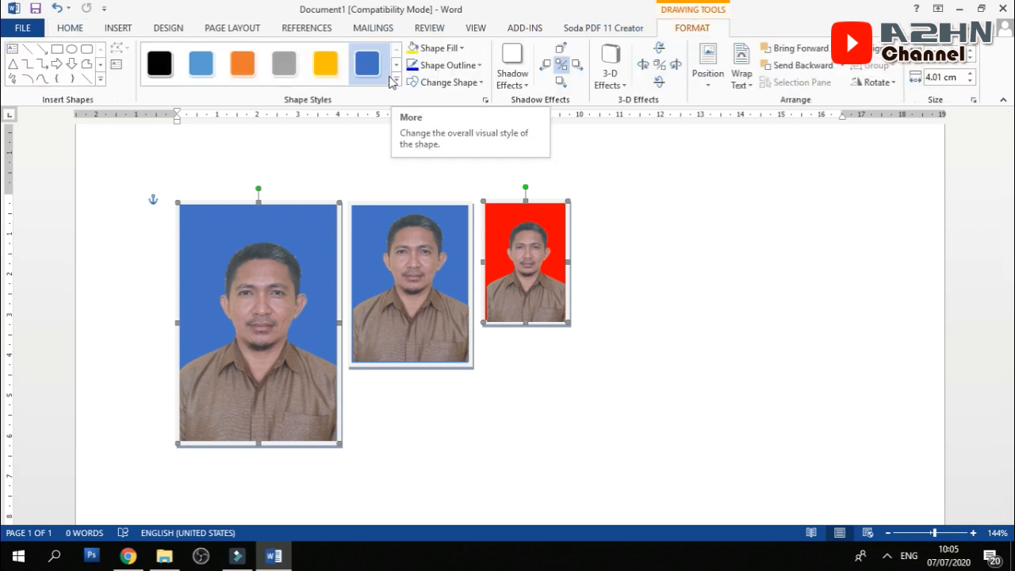
{"action": "left_click", "coordinate": [212, 30]}
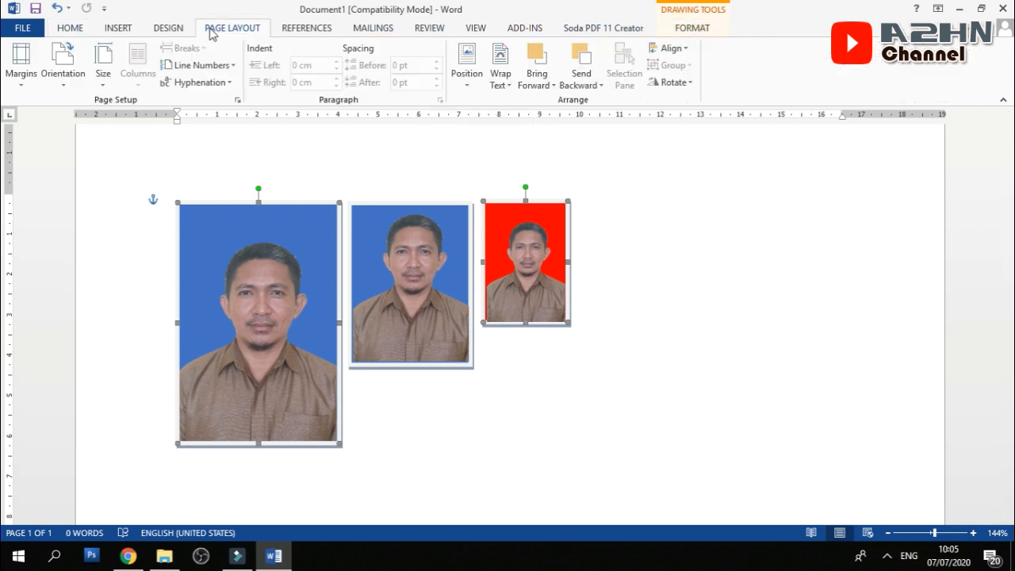
{"action": "left_click", "coordinate": [692, 31]}
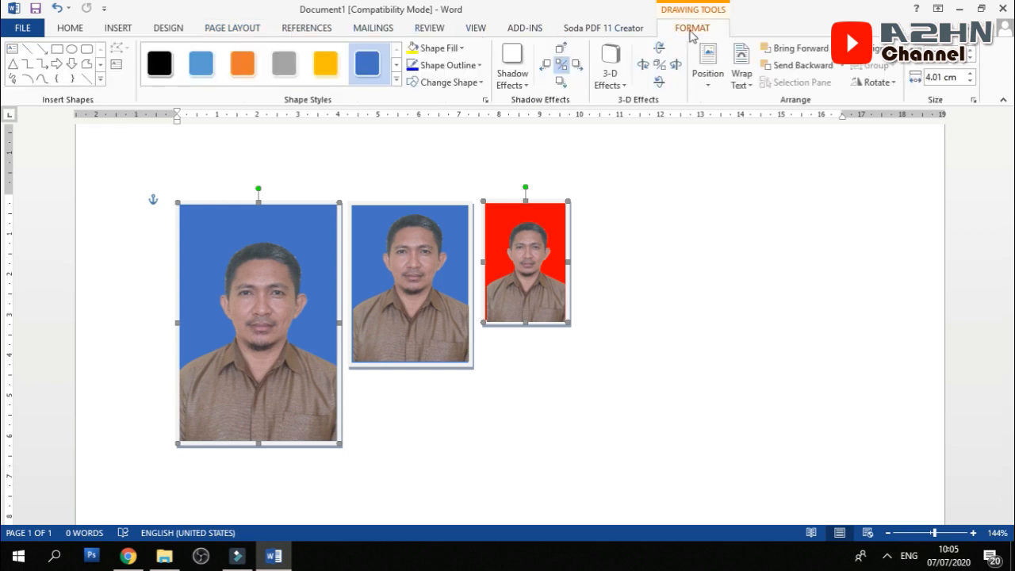
Give the largest photo's blue rectangle a one-color horizontal gradient fill that is dark at both ends and lighter in the middle.
{"action": "double_click", "coordinate": [330, 236]}
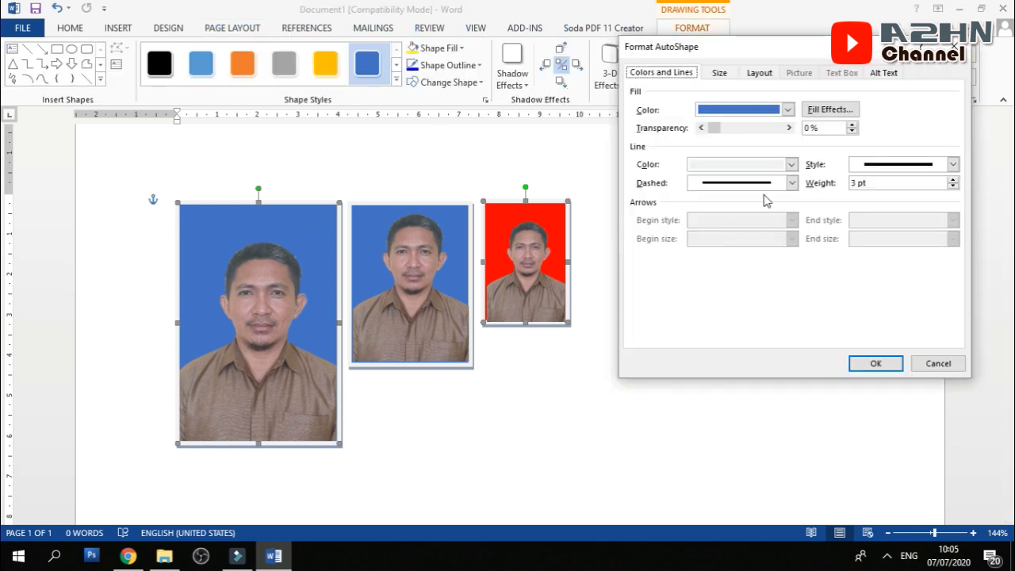
{"action": "left_click", "coordinate": [818, 108]}
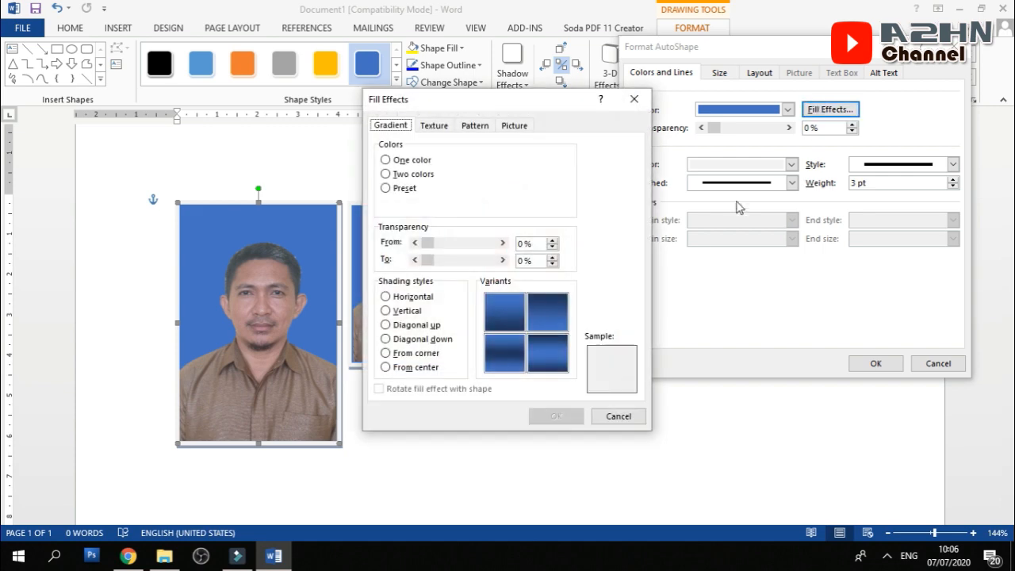
{"action": "left_click", "coordinate": [549, 349]}
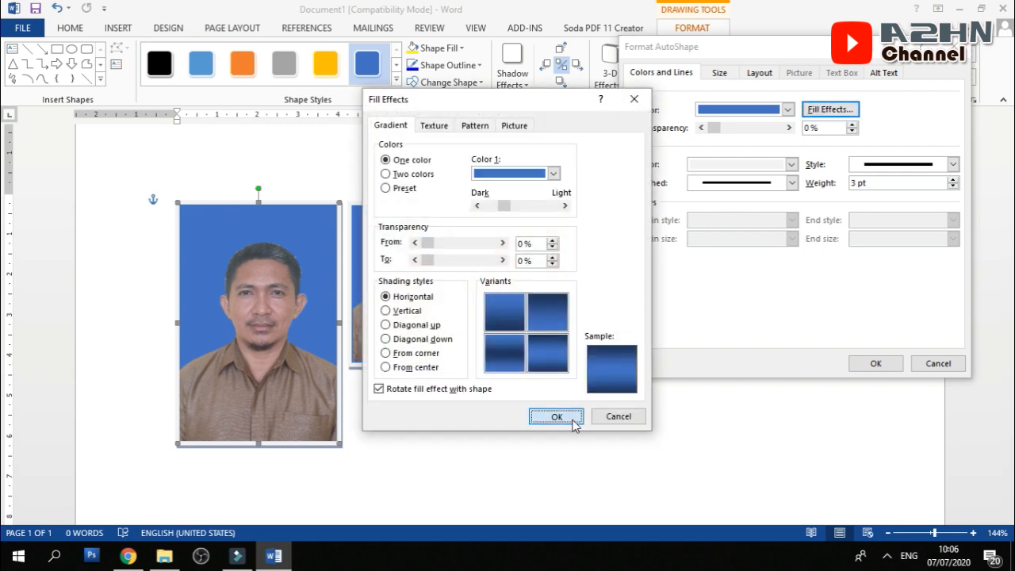